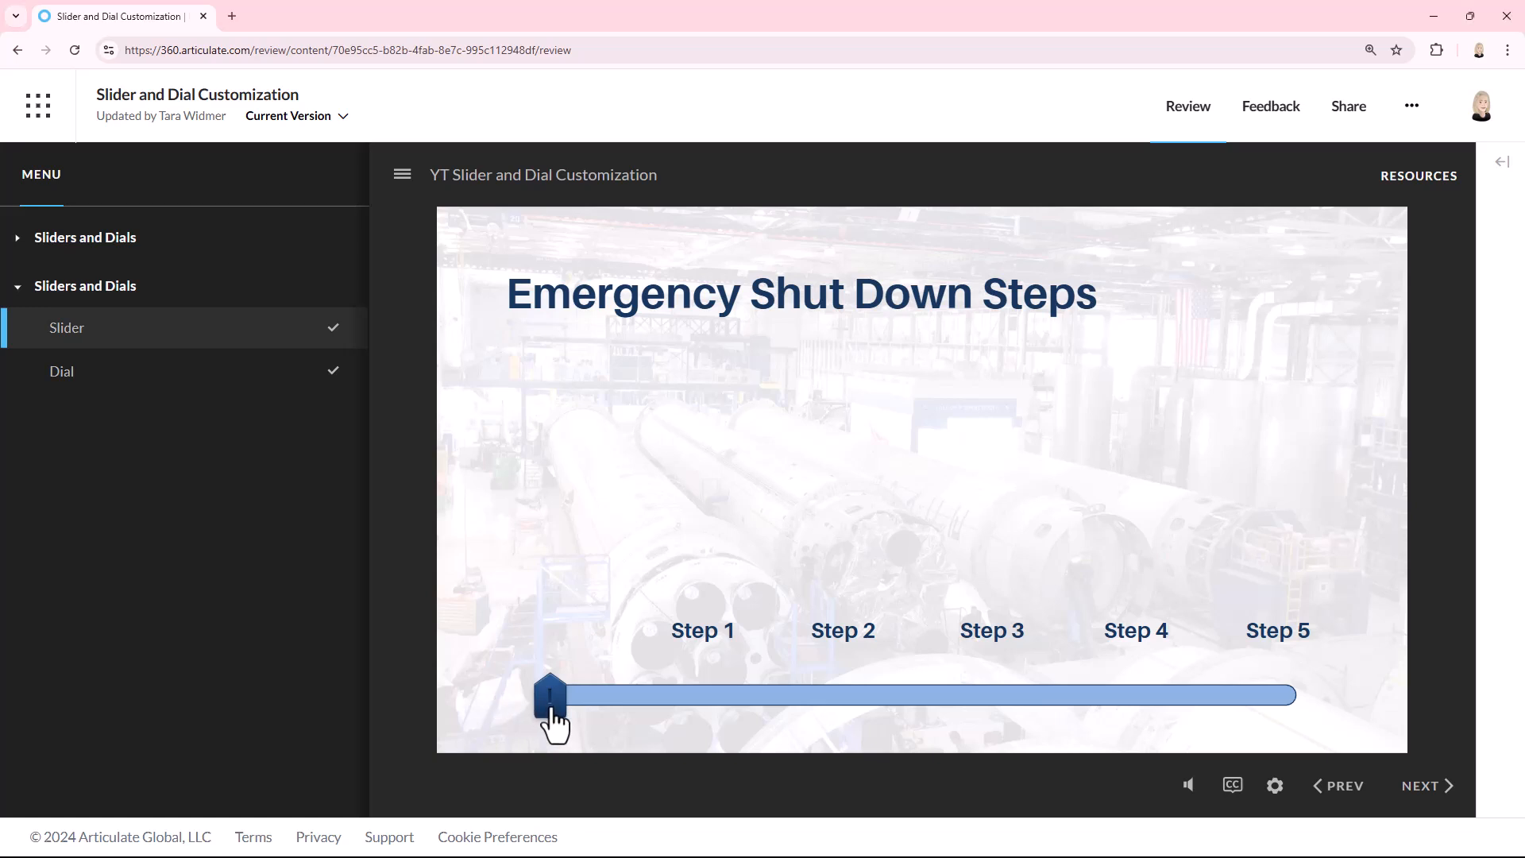
Try out the default and customized sliders and dials in the published course
drag(549, 704, 942, 707)
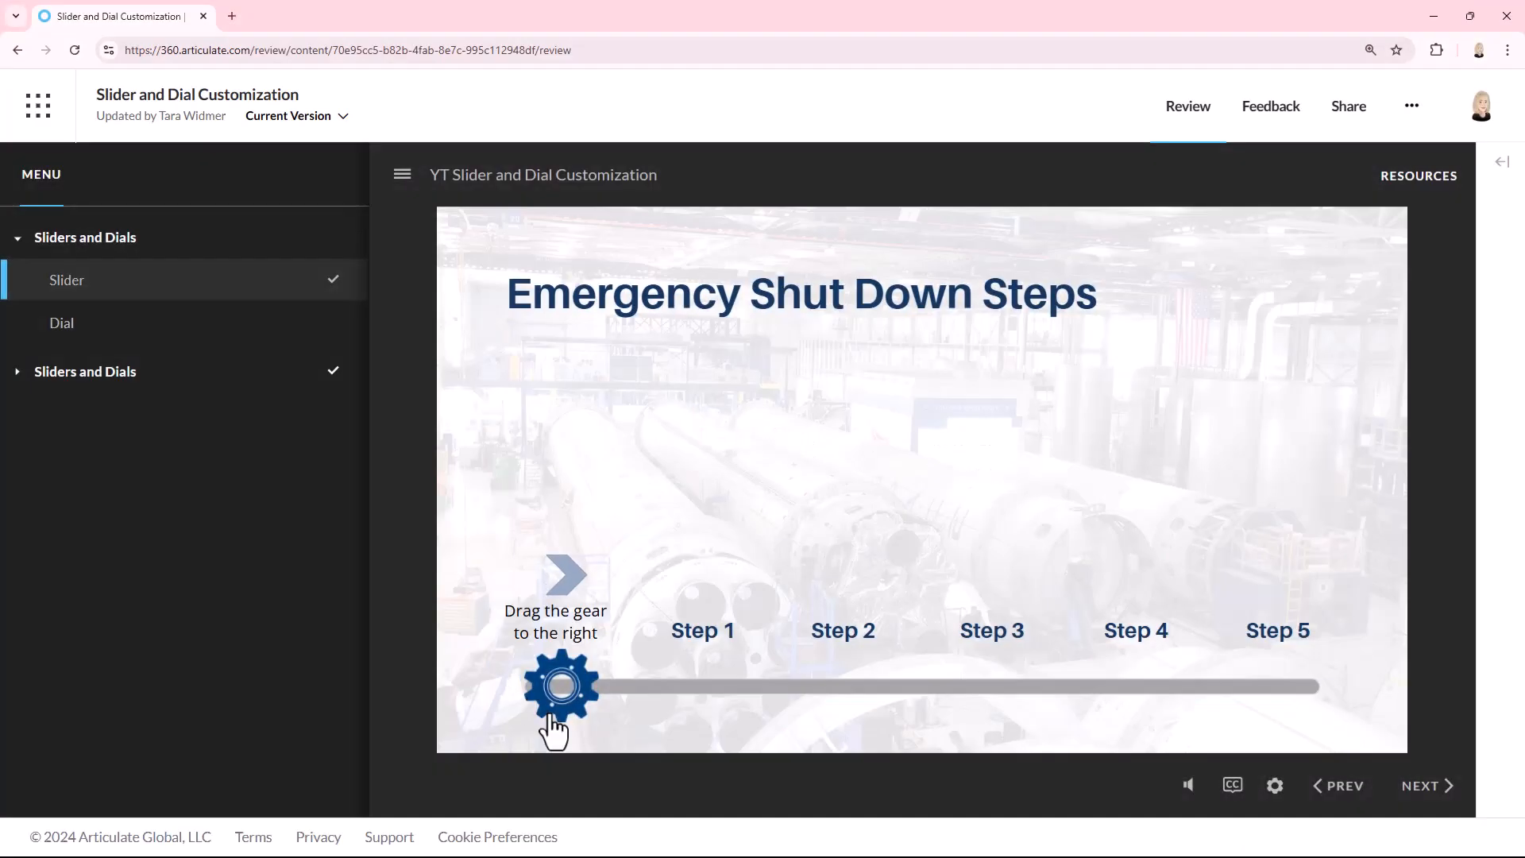
drag(555, 725, 1133, 712)
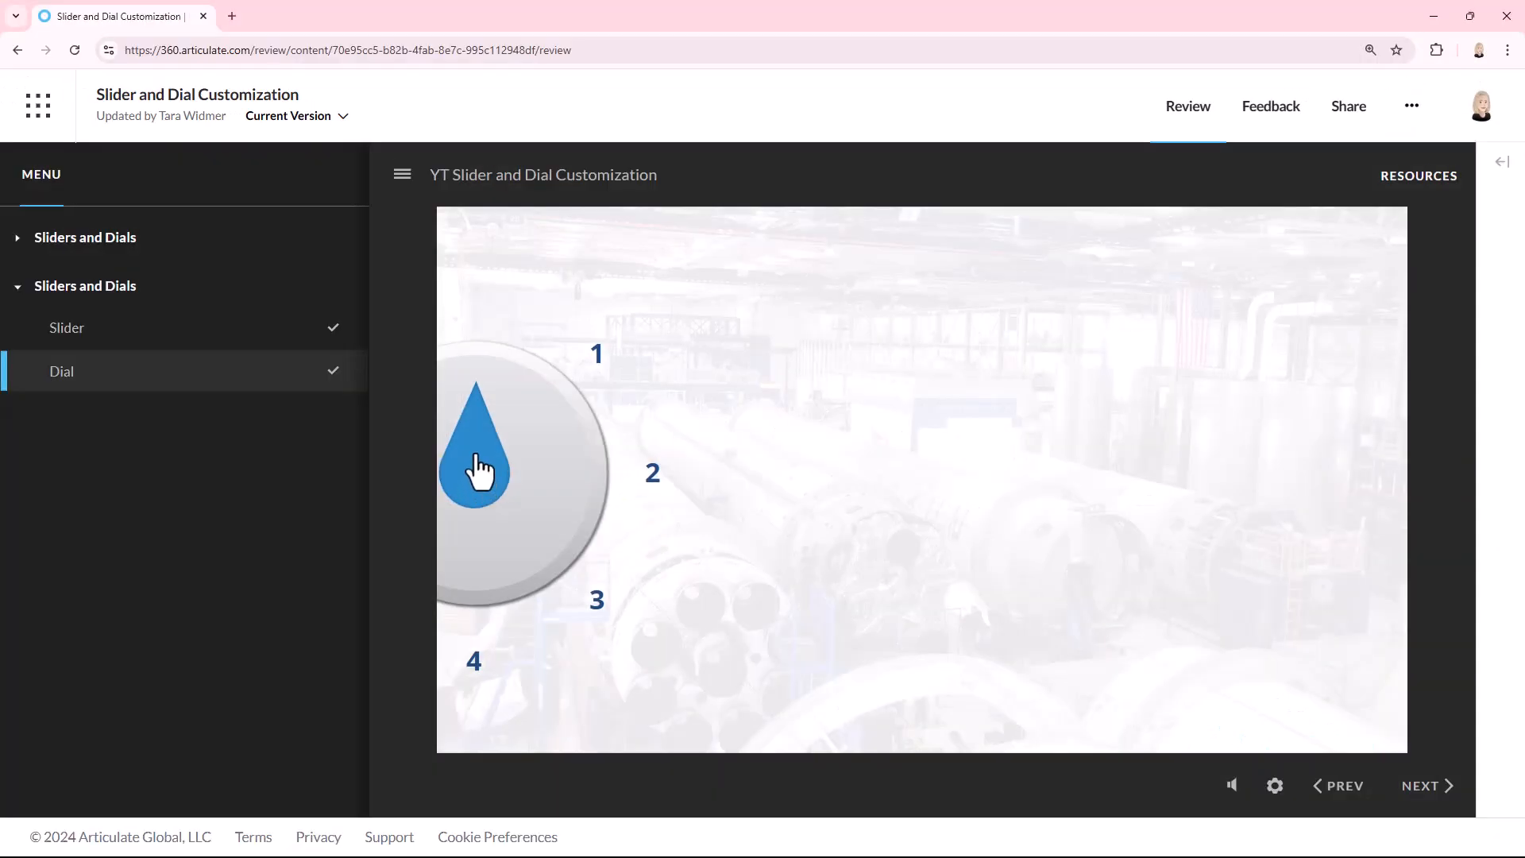
drag(476, 472, 513, 525)
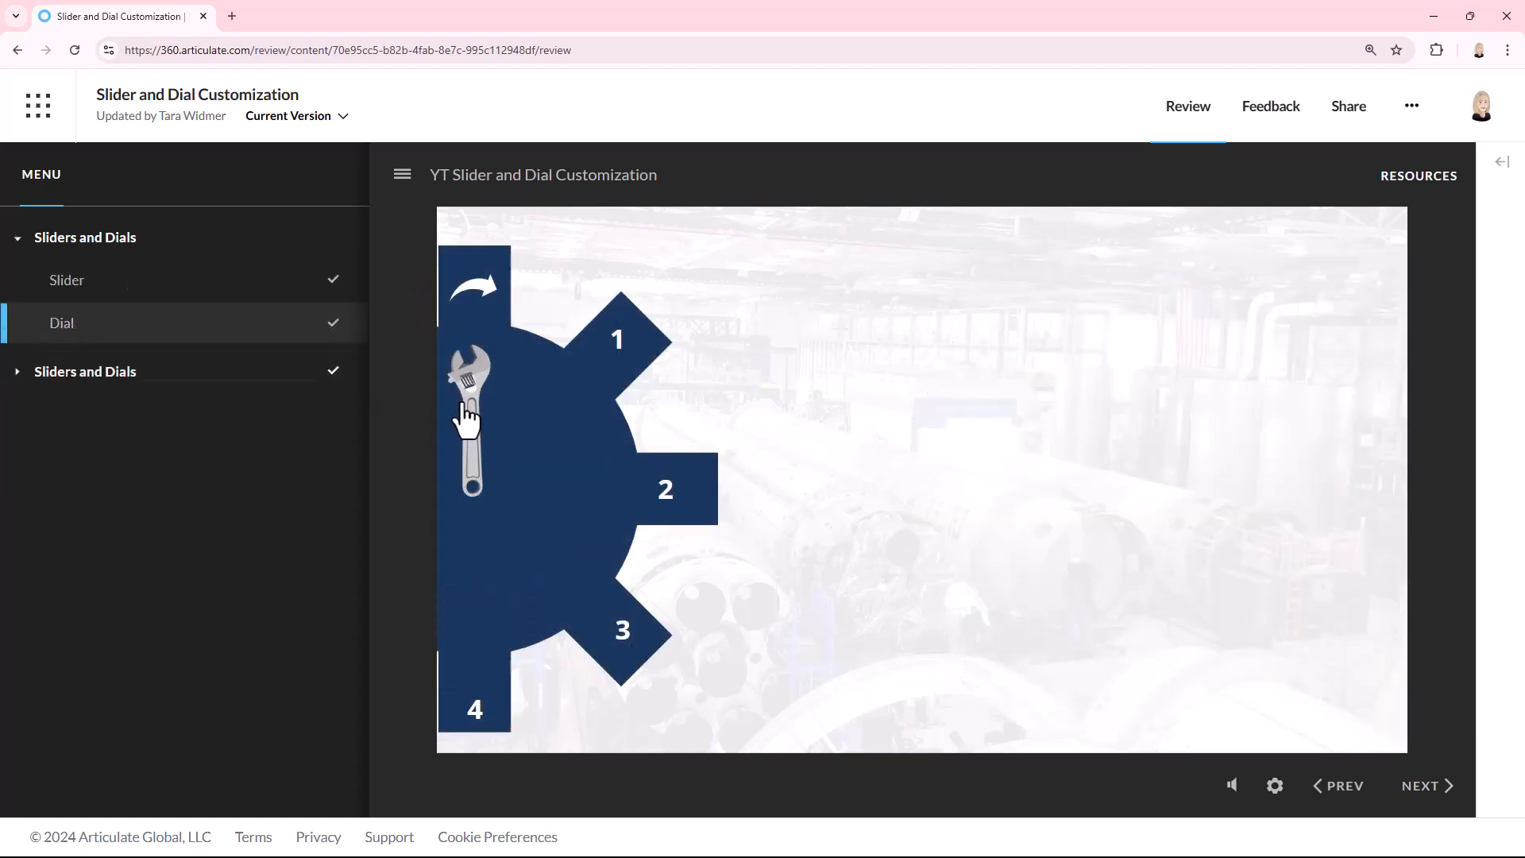
drag(476, 413, 482, 625)
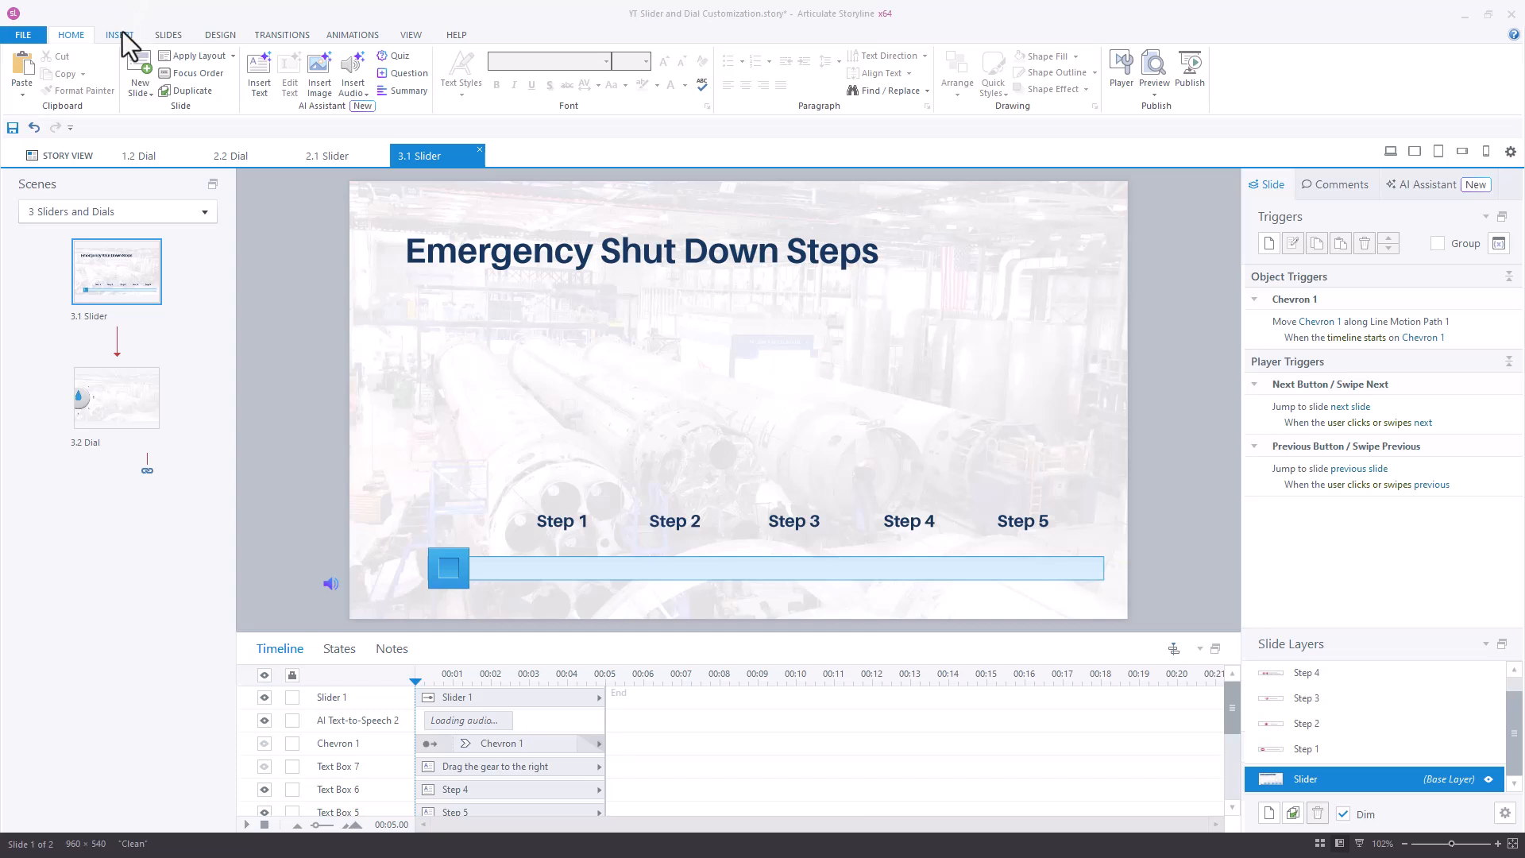
Look through the built-in slider styles available for the slide
click(121, 35)
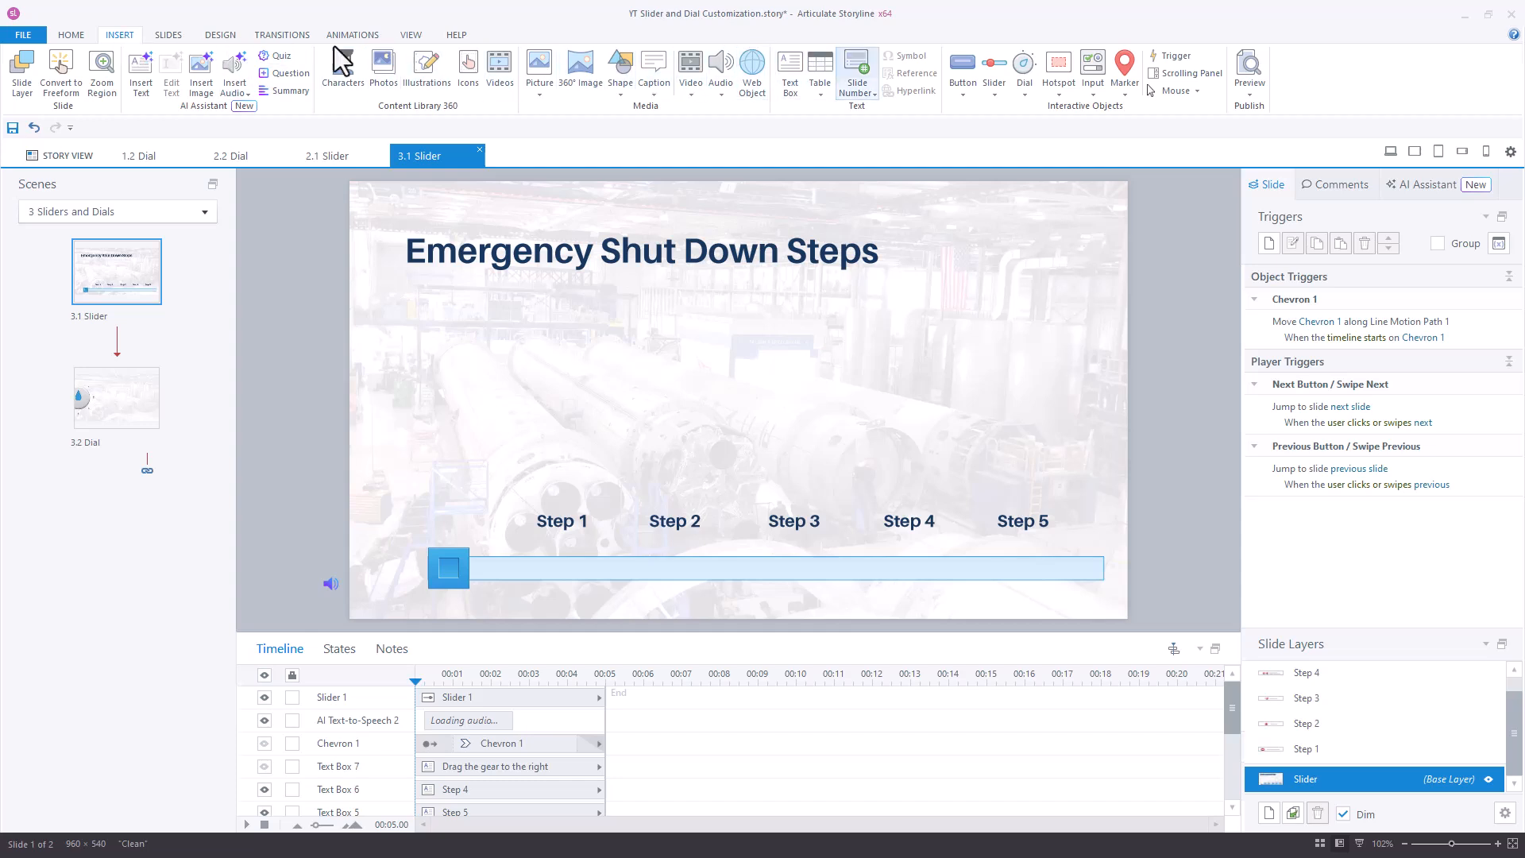
click(991, 80)
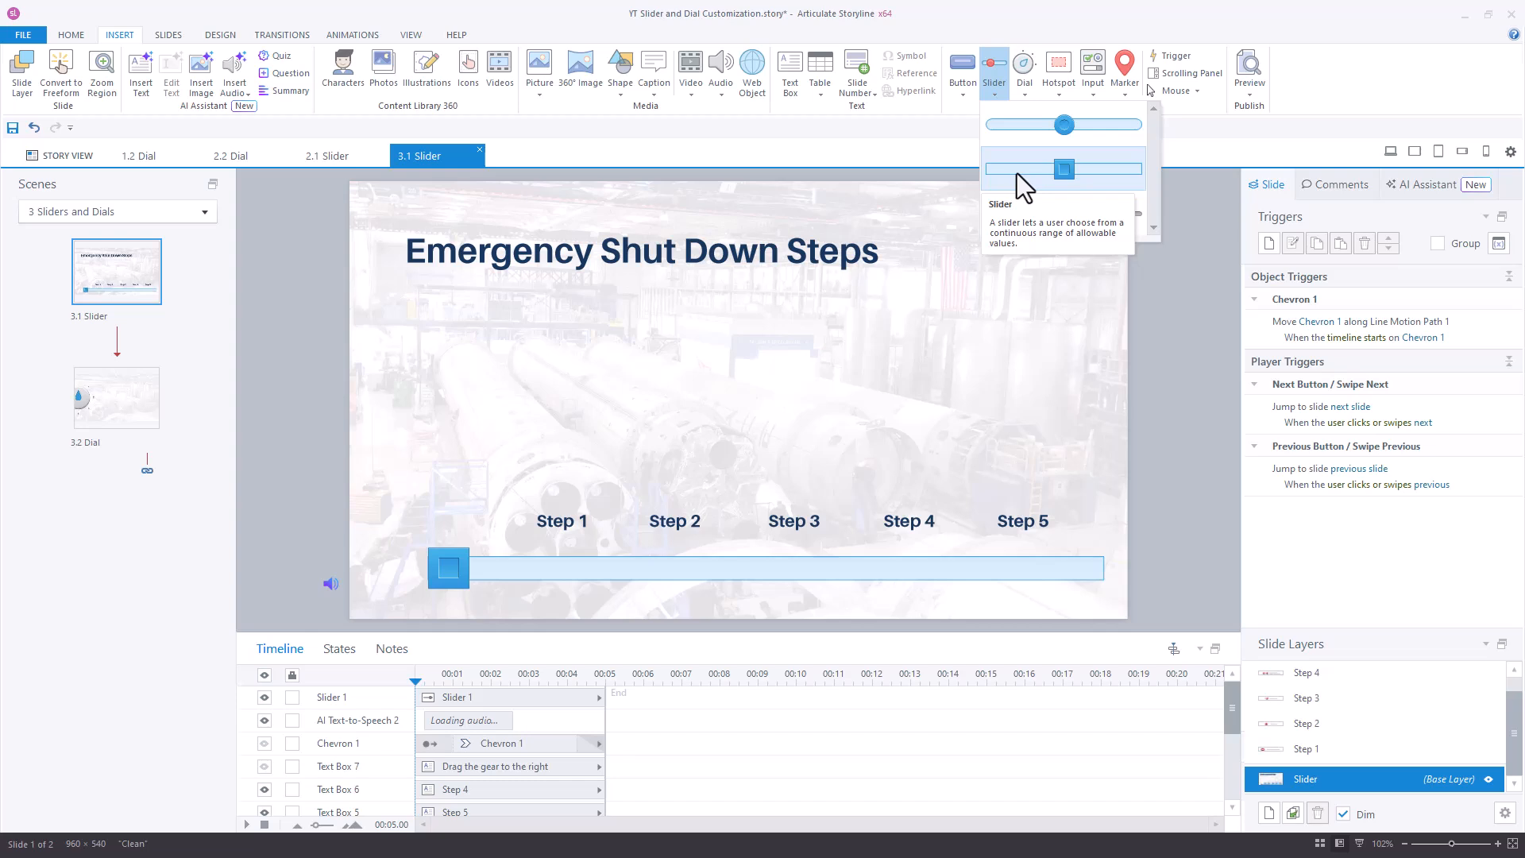
click(965, 341)
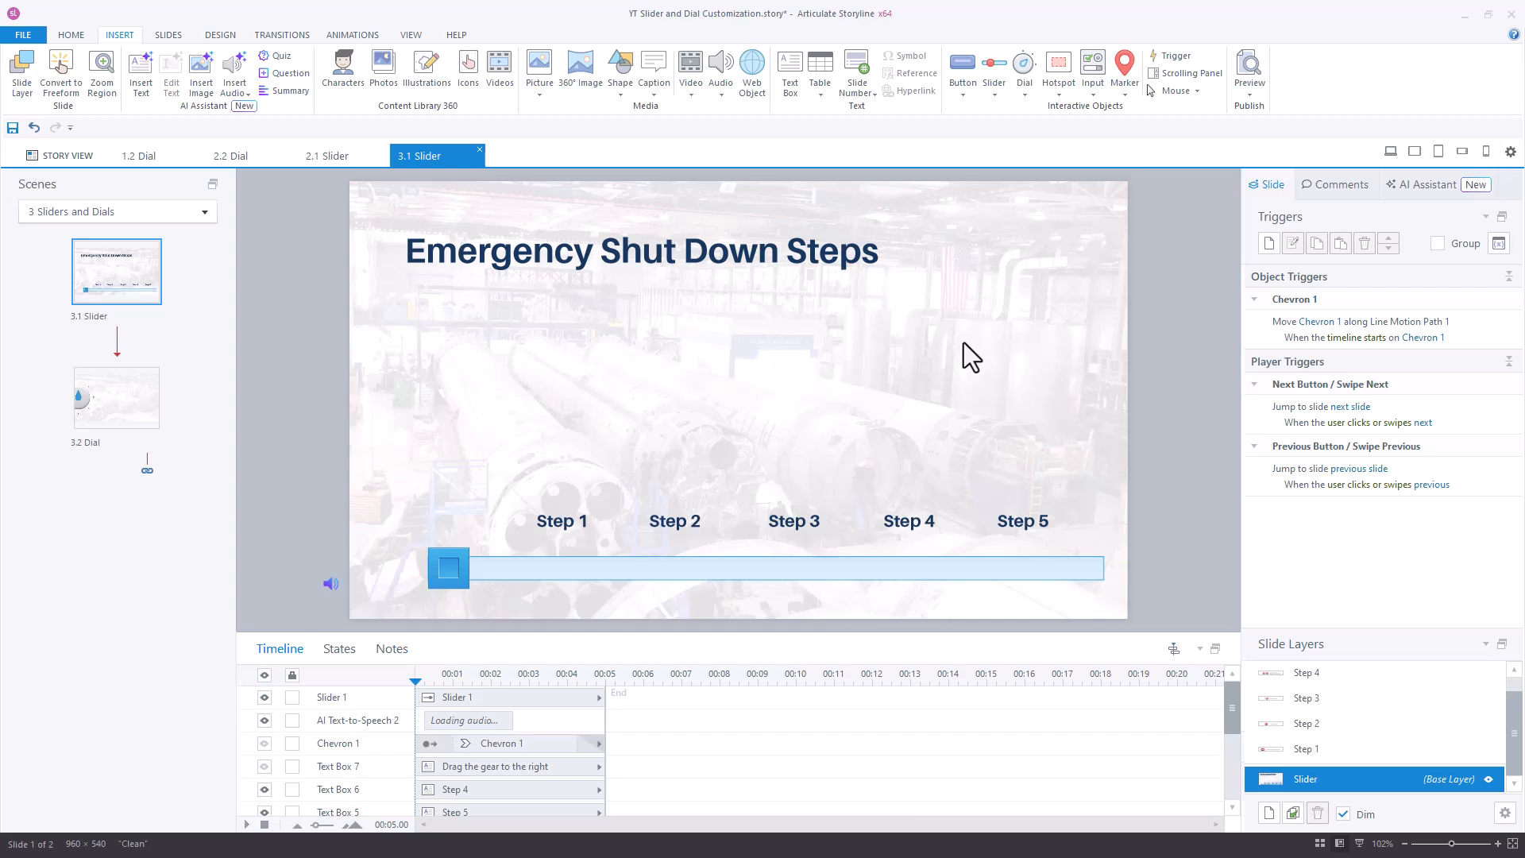
Insert the solid blue gear illustration from the Content Library's "gear" results, using the Illustrations category
click(468, 85)
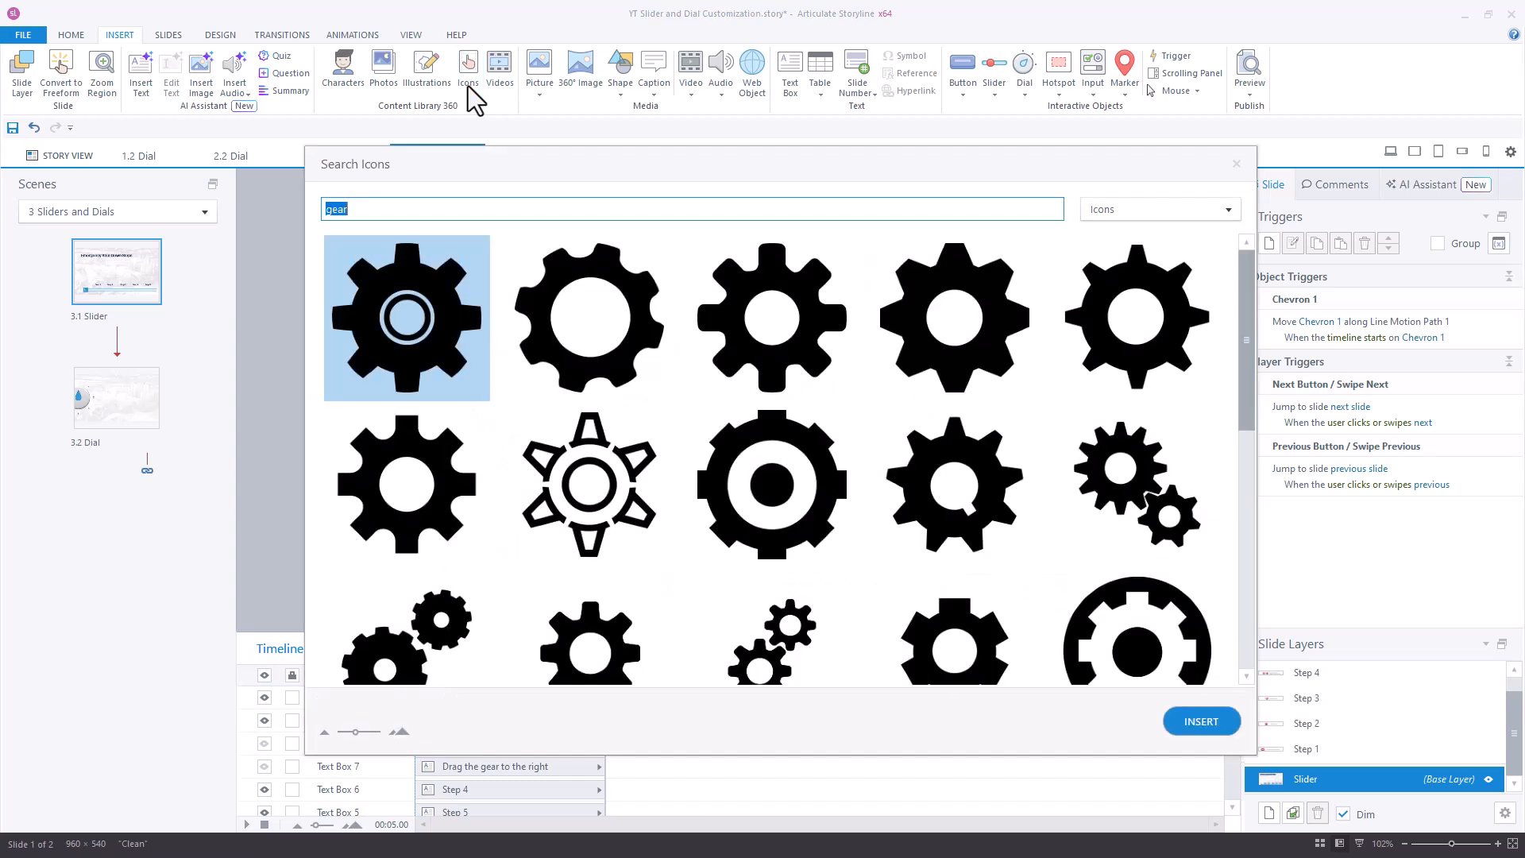
click(1184, 213)
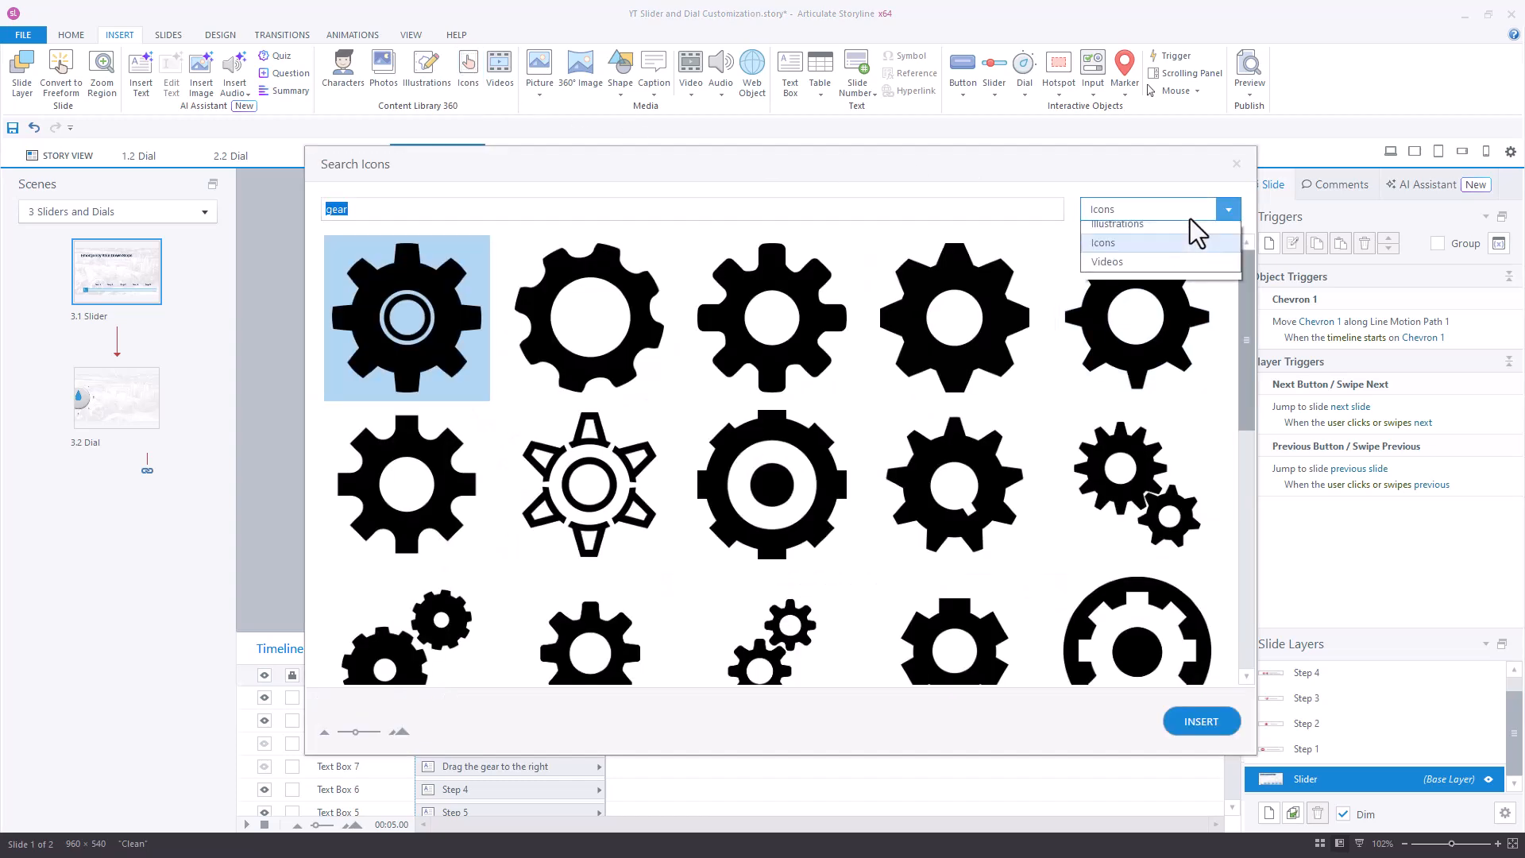
click(1188, 250)
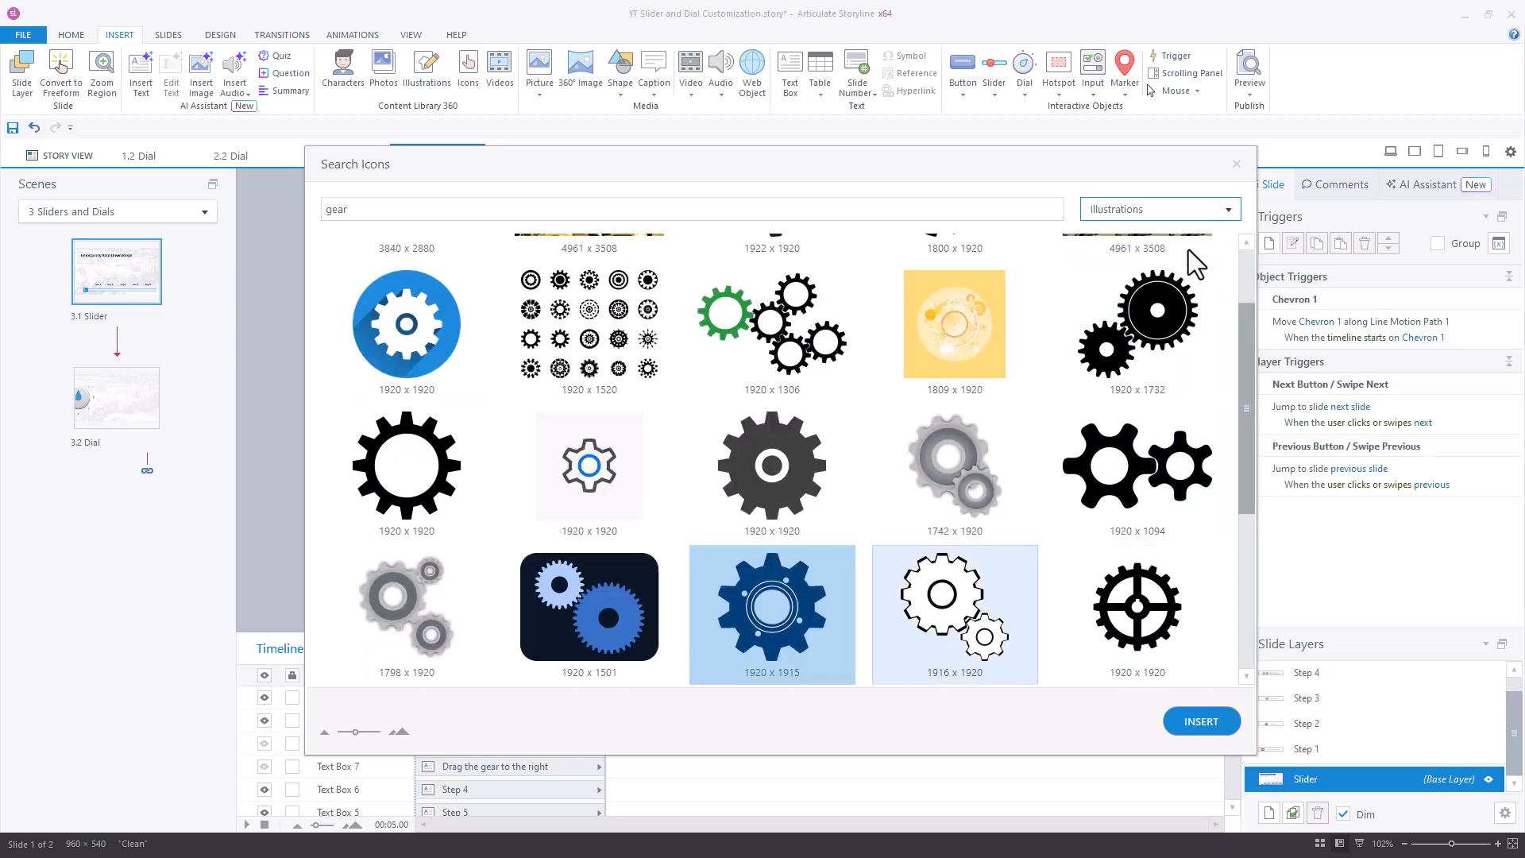
click(1195, 717)
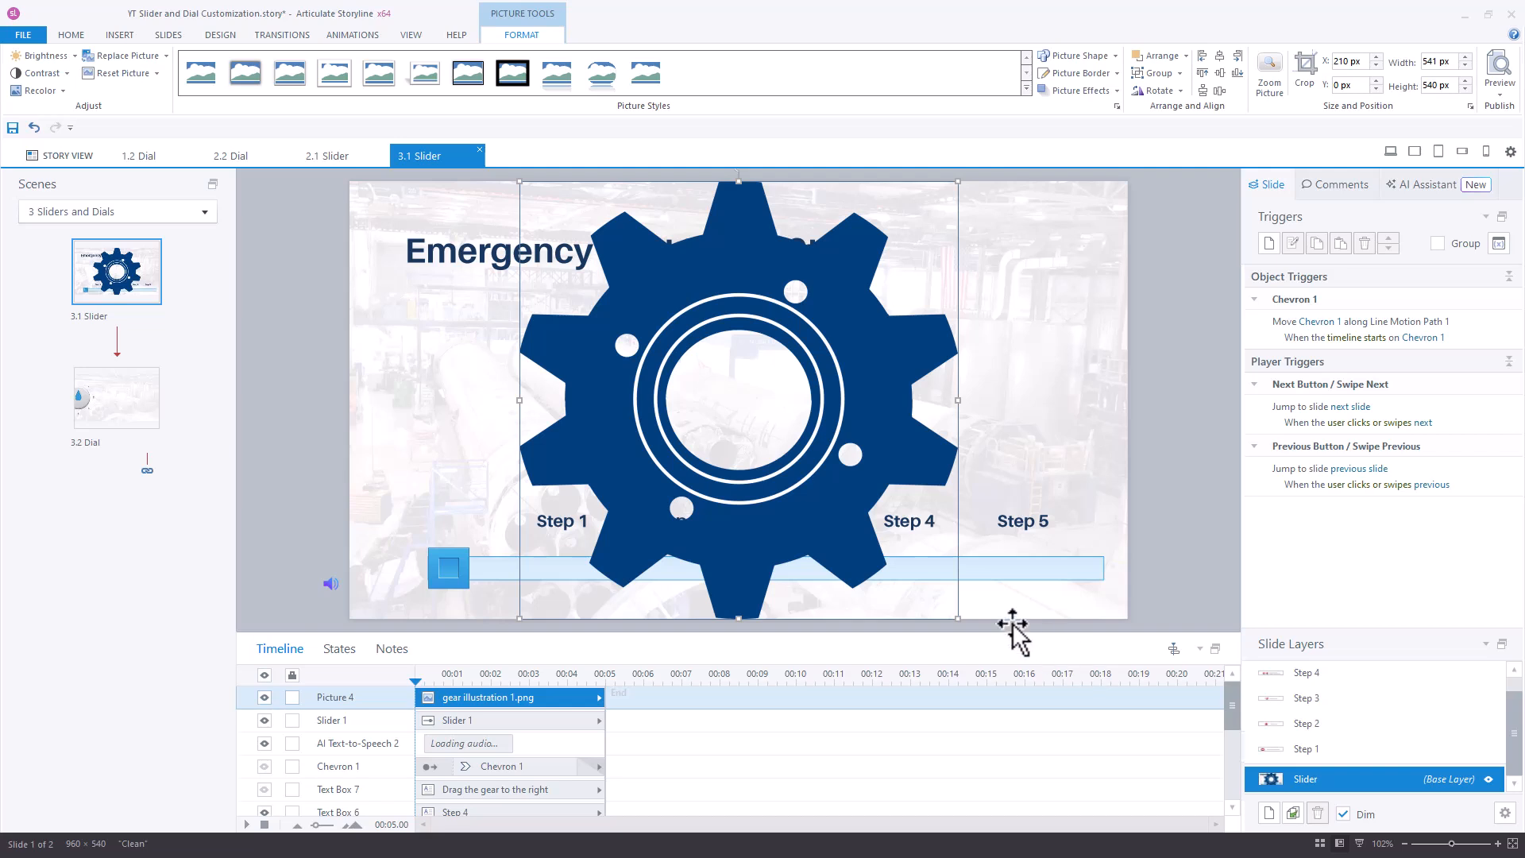
Export the gear picture to the Desktop as a PNG file
right_click(832, 534)
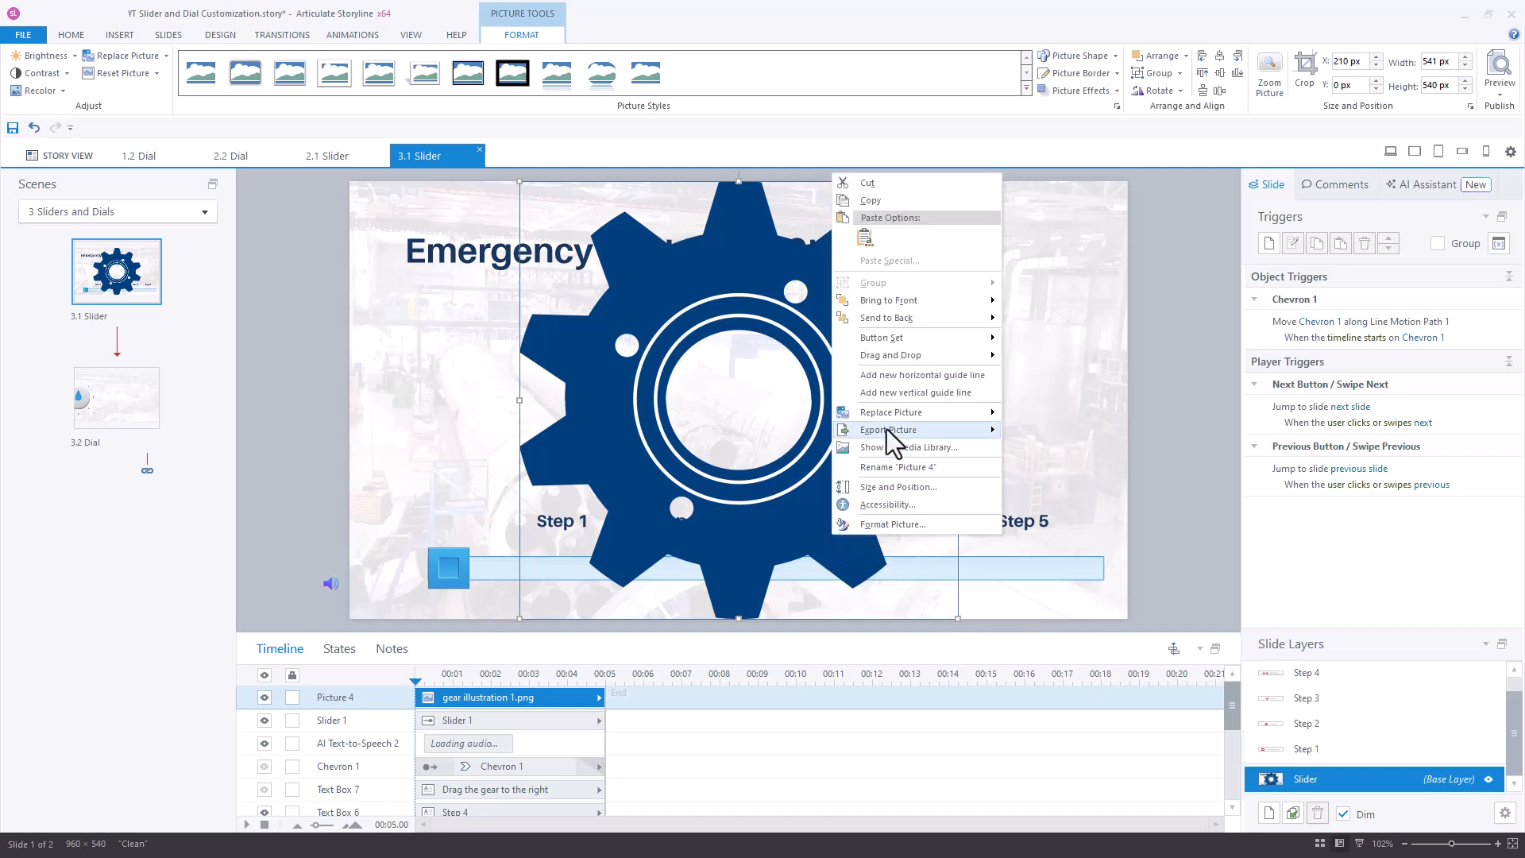
mouse_move(886, 429)
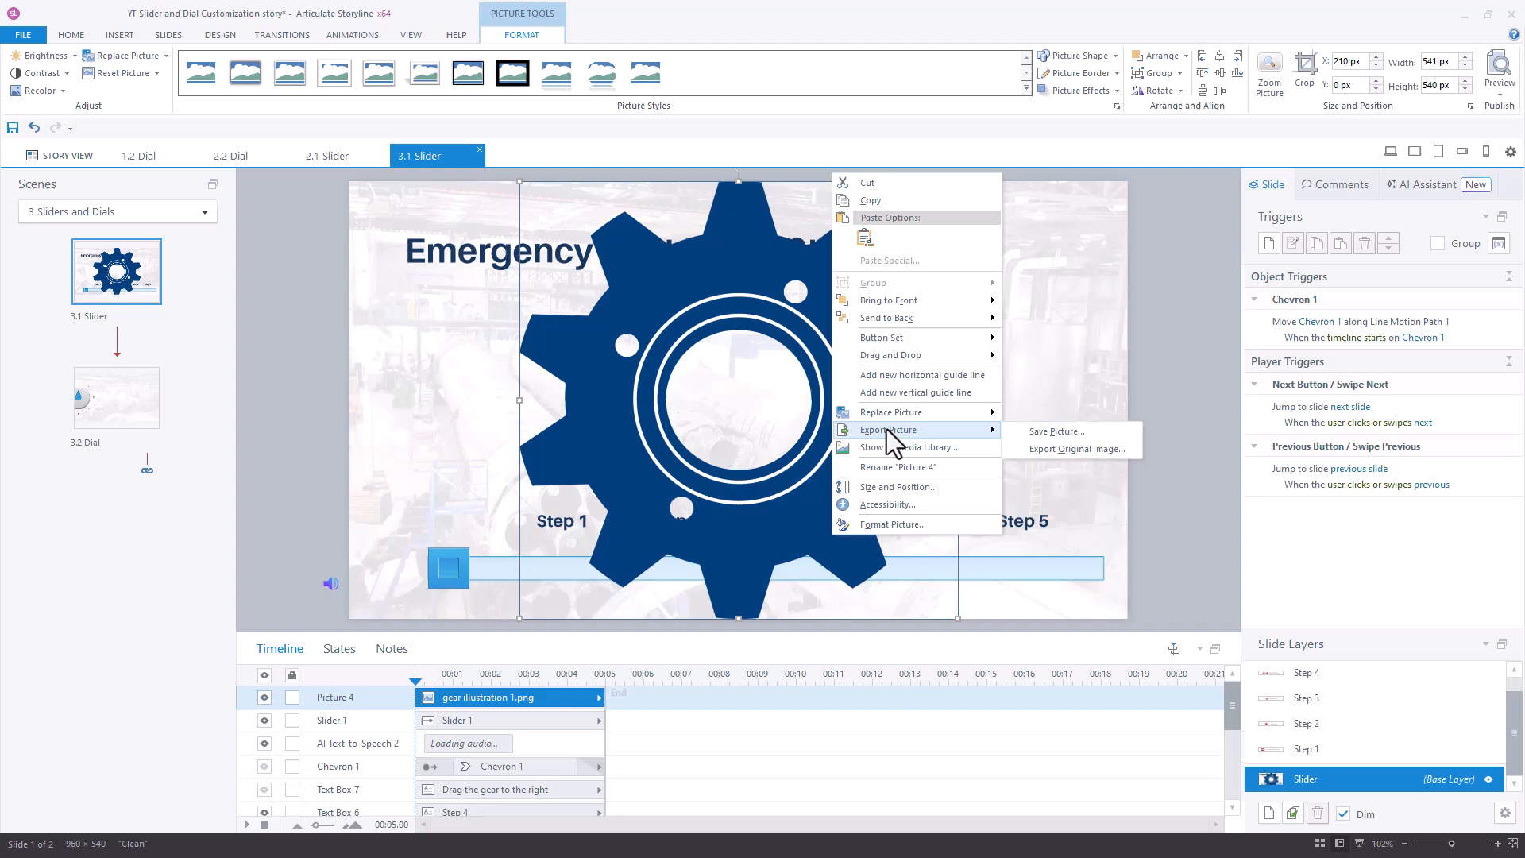
click(1047, 435)
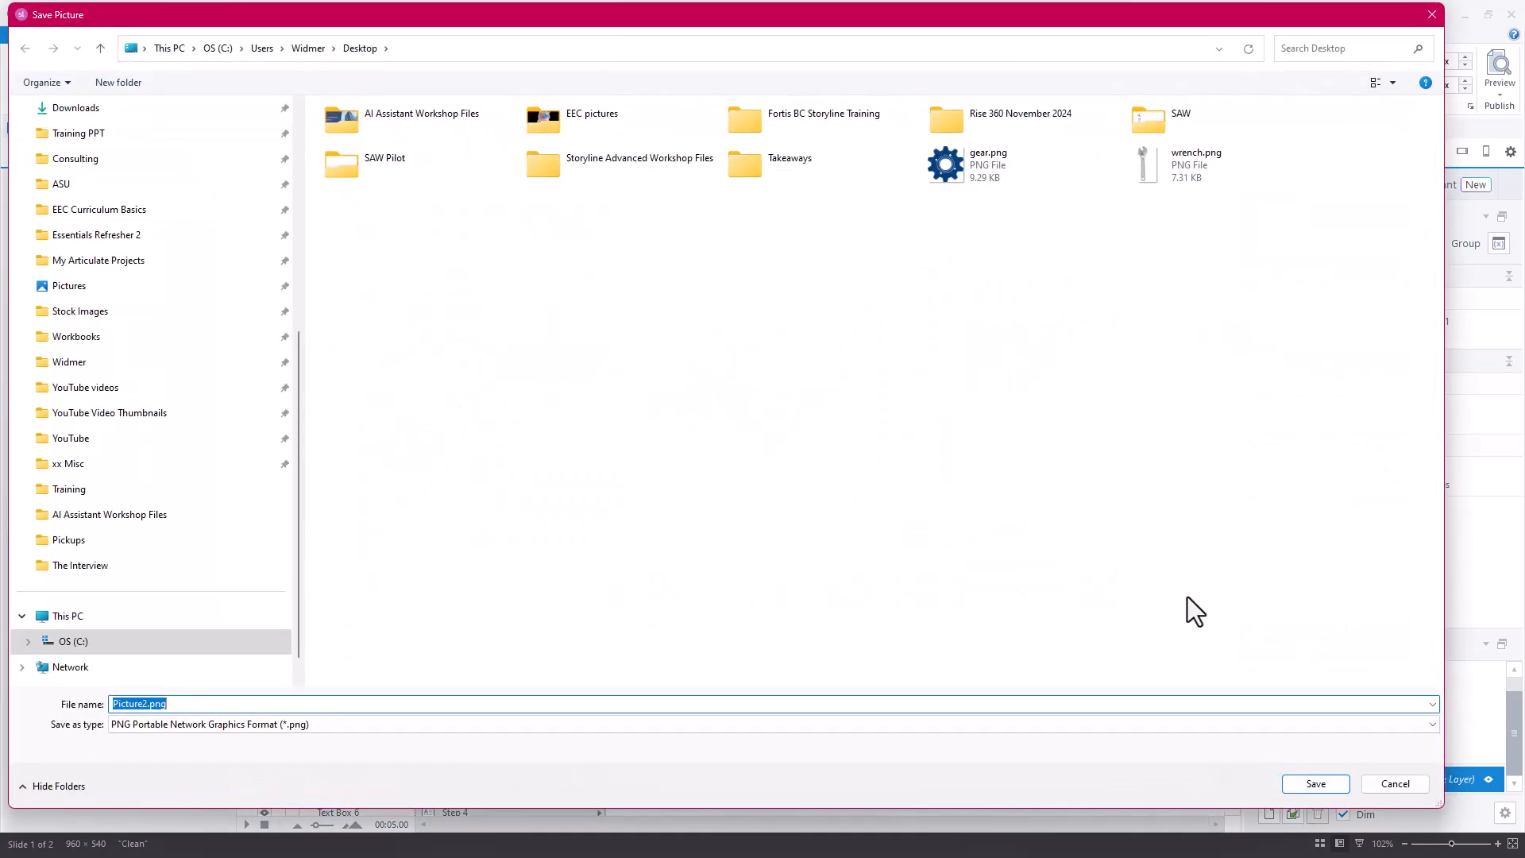
click(1342, 778)
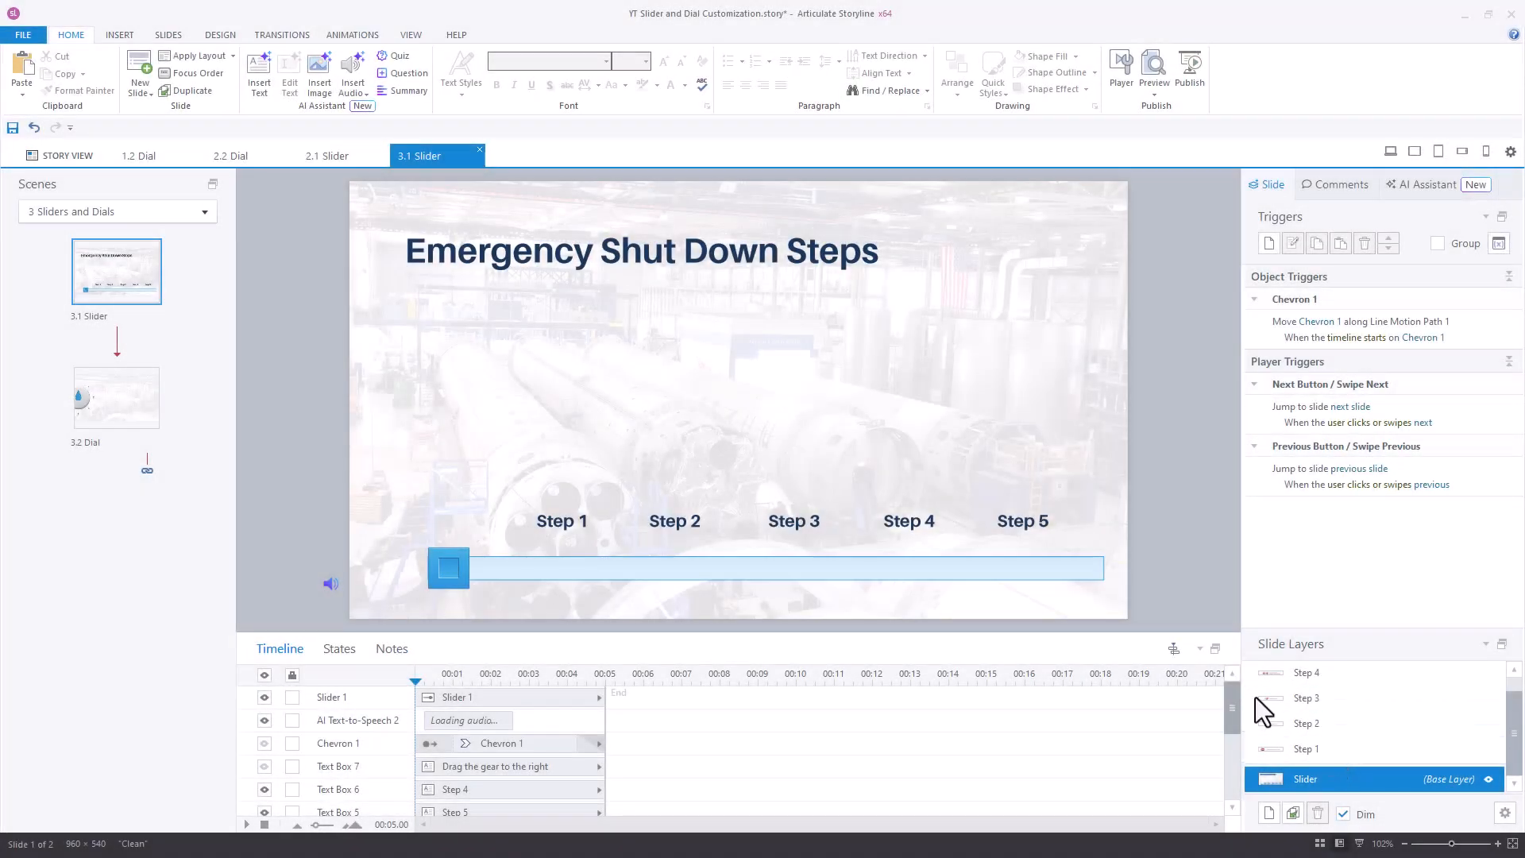
Fill the slider's thumb with the gear.png picture from the Desktop
click(1076, 571)
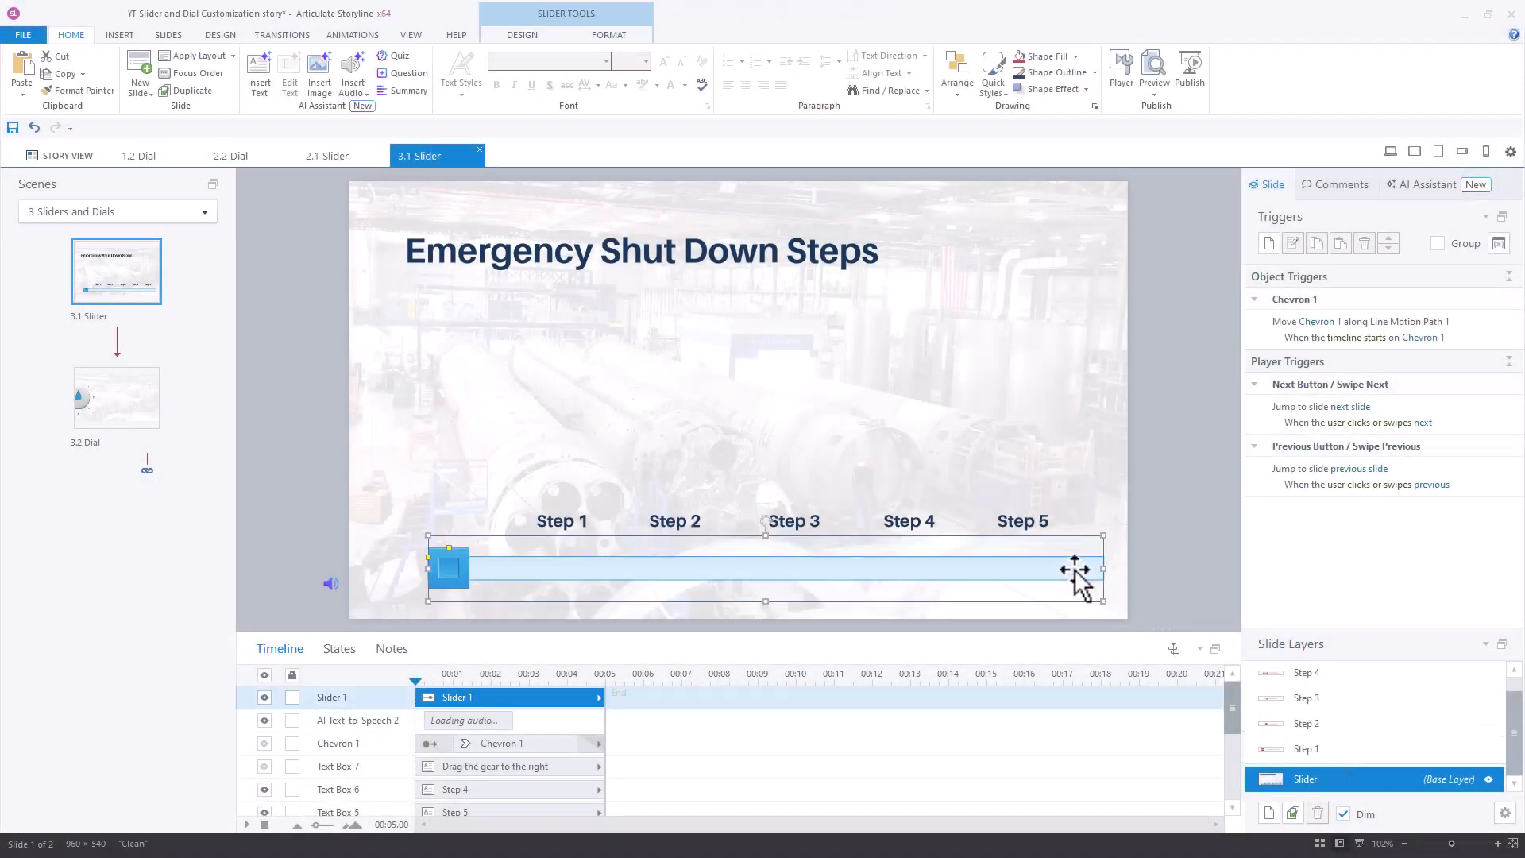
click(611, 35)
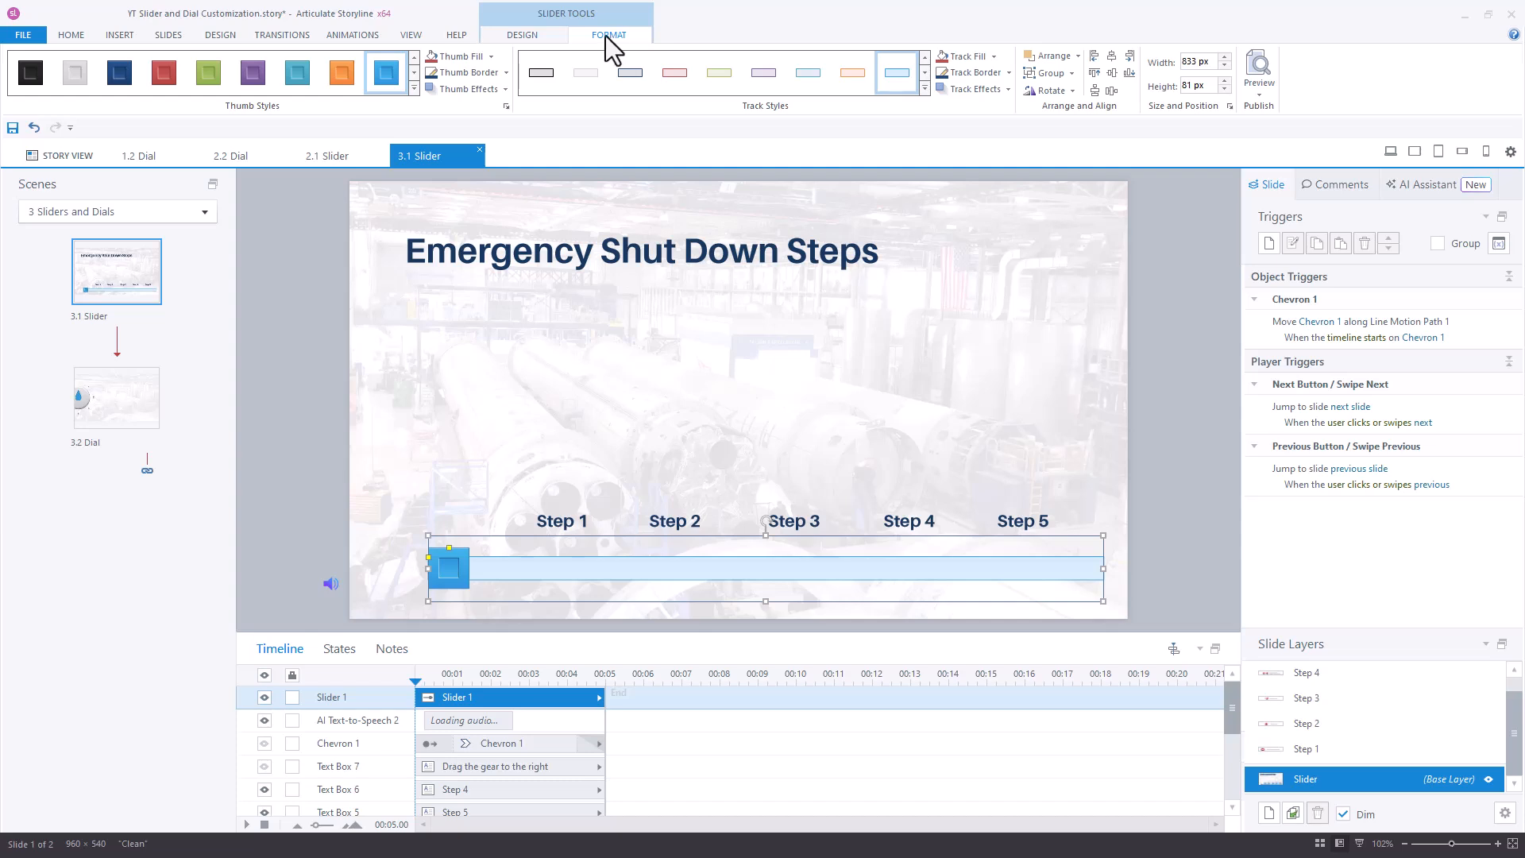
click(491, 56)
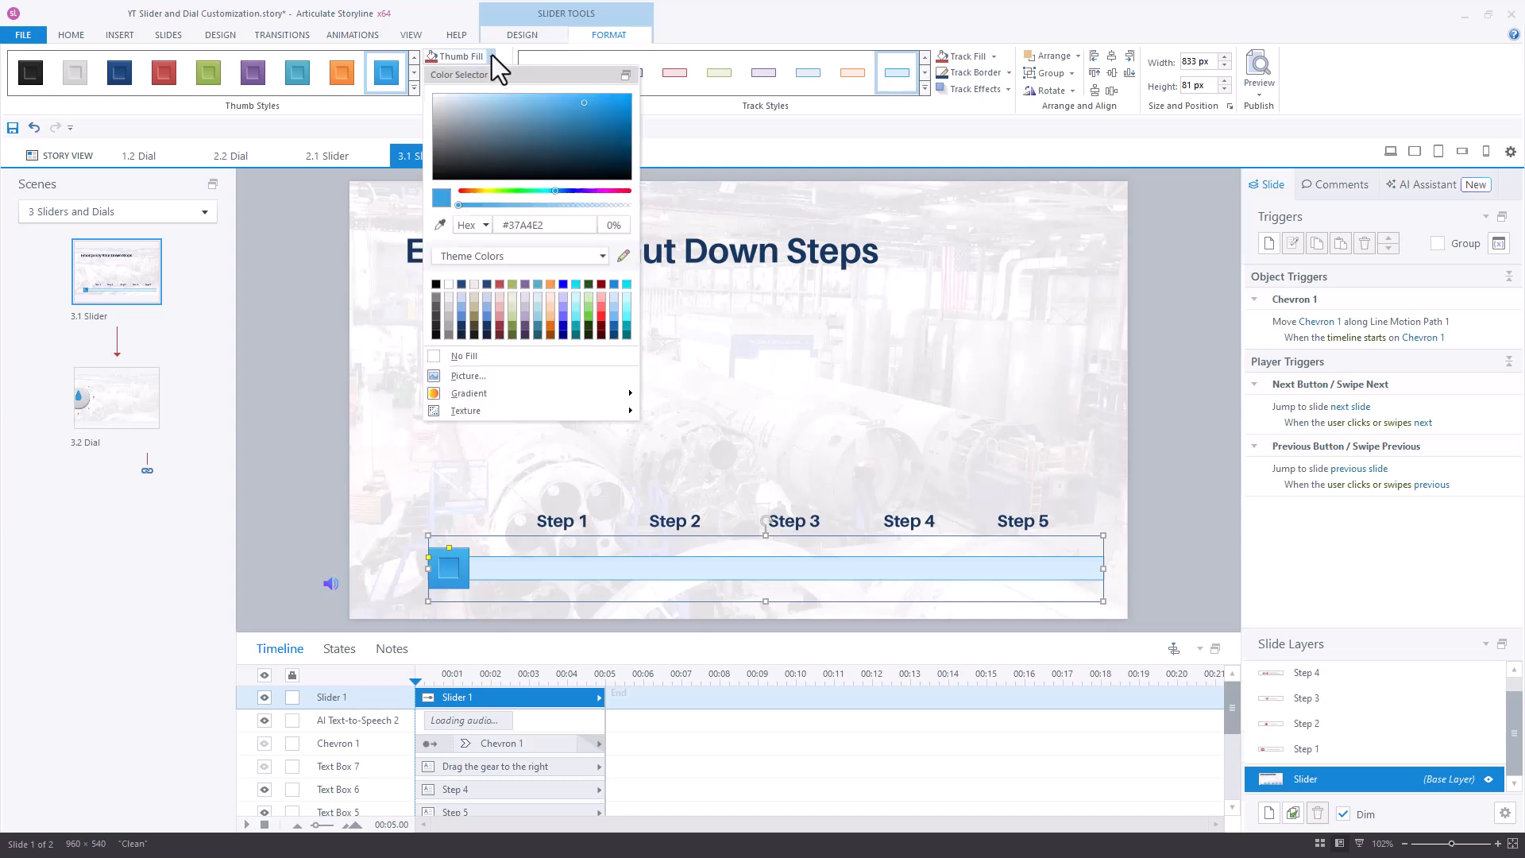
click(491, 378)
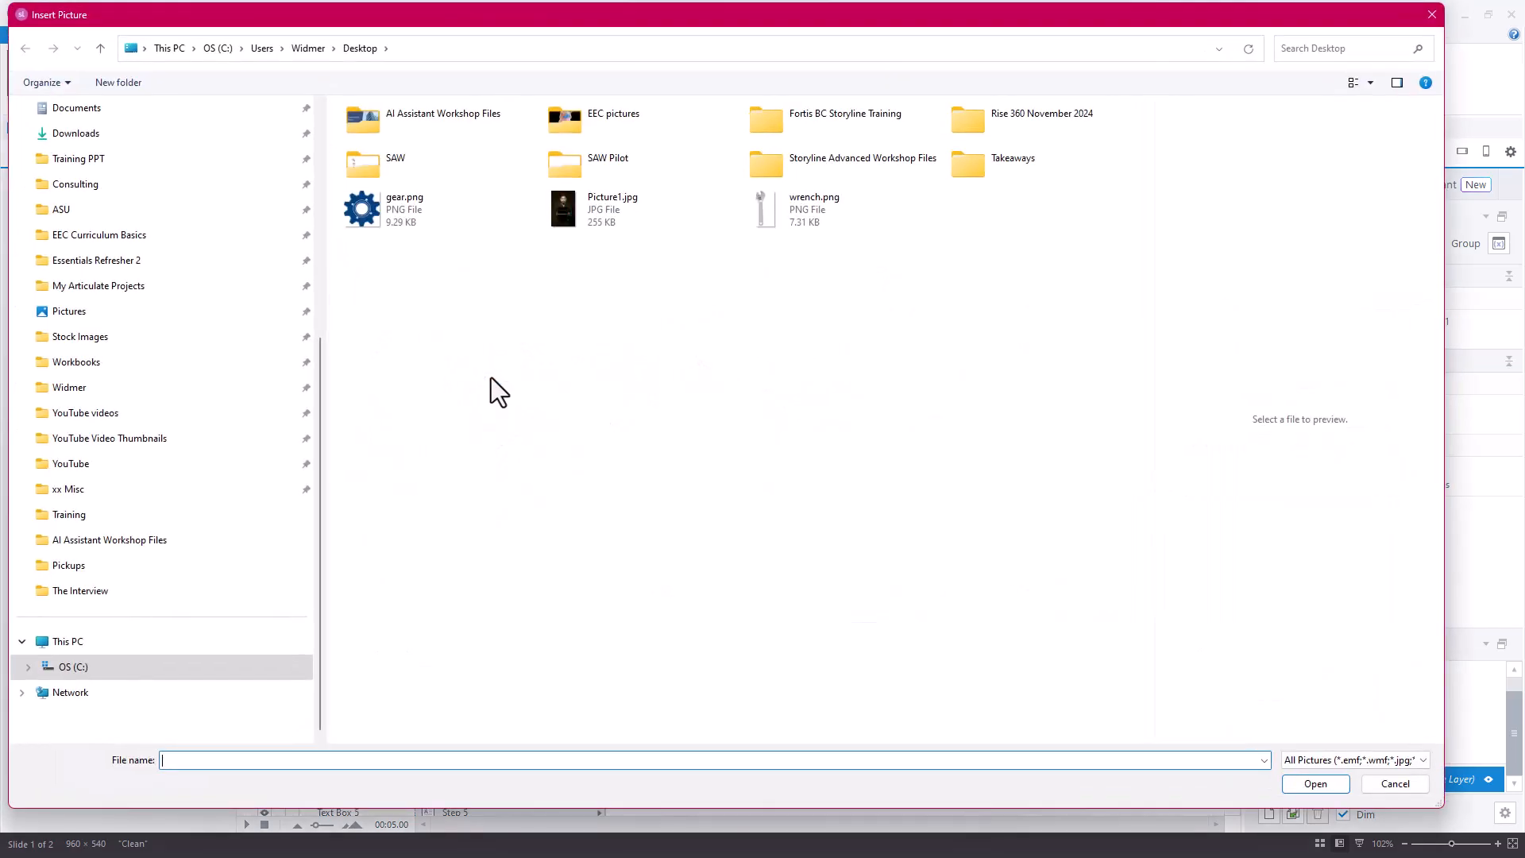
click(414, 211)
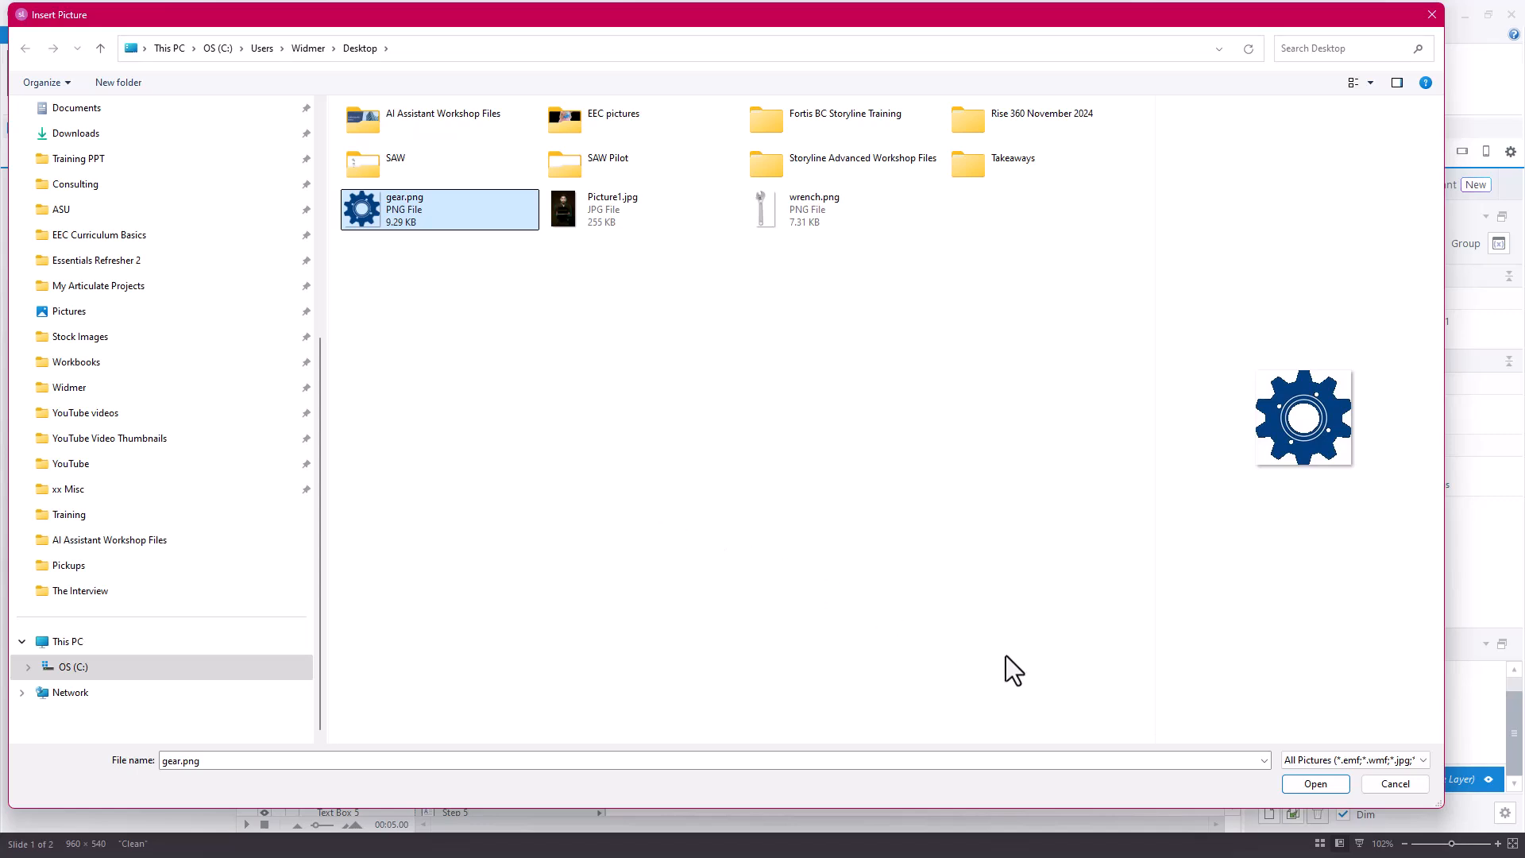
click(1314, 784)
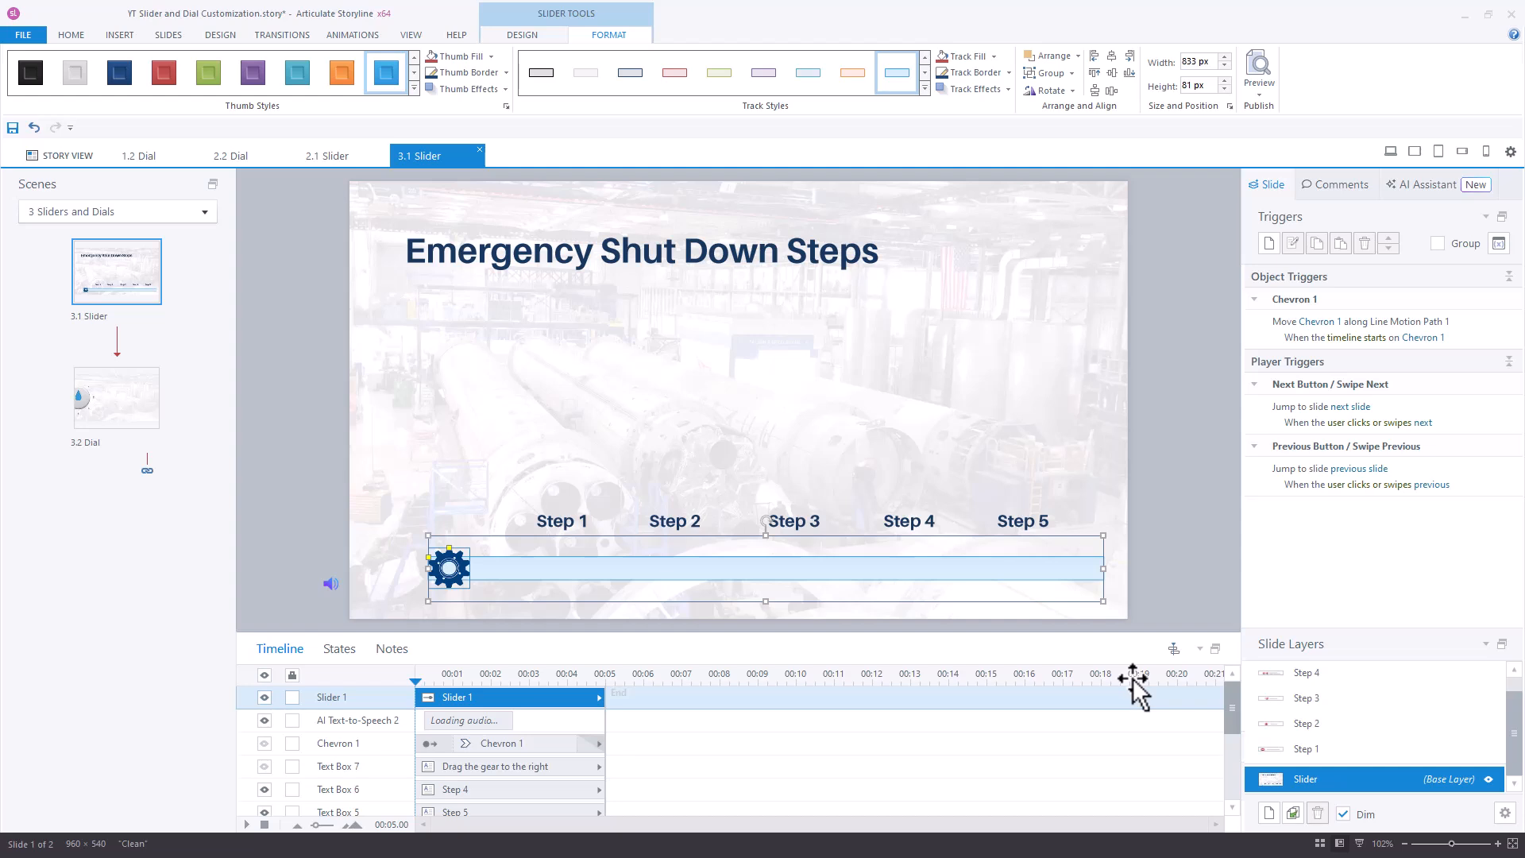
Remove the outline from the slider's thumb and enlarge the gear to nearly the slider's full height
click(506, 73)
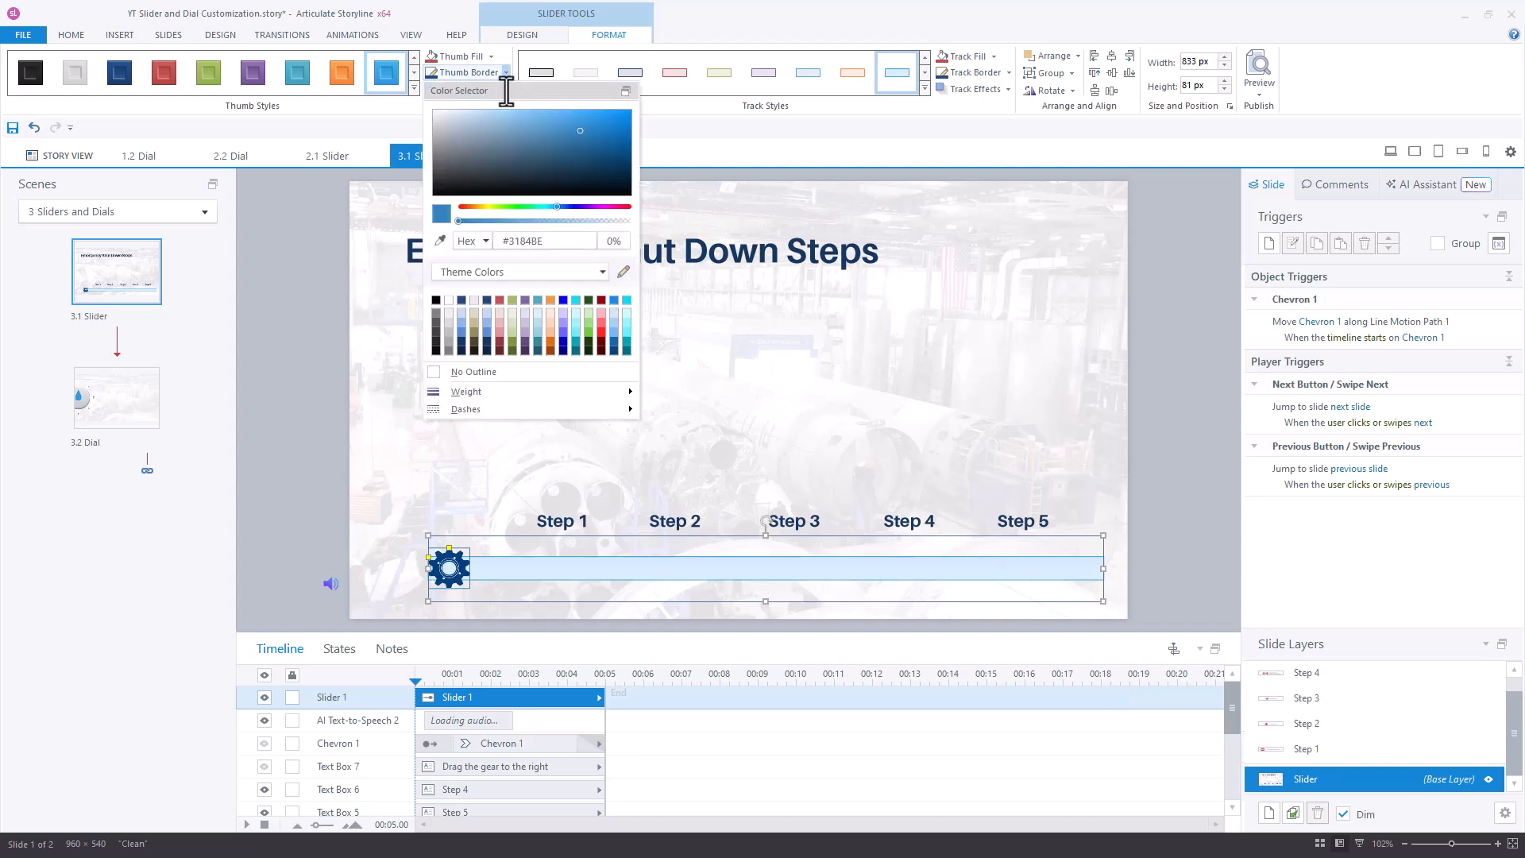
click(505, 370)
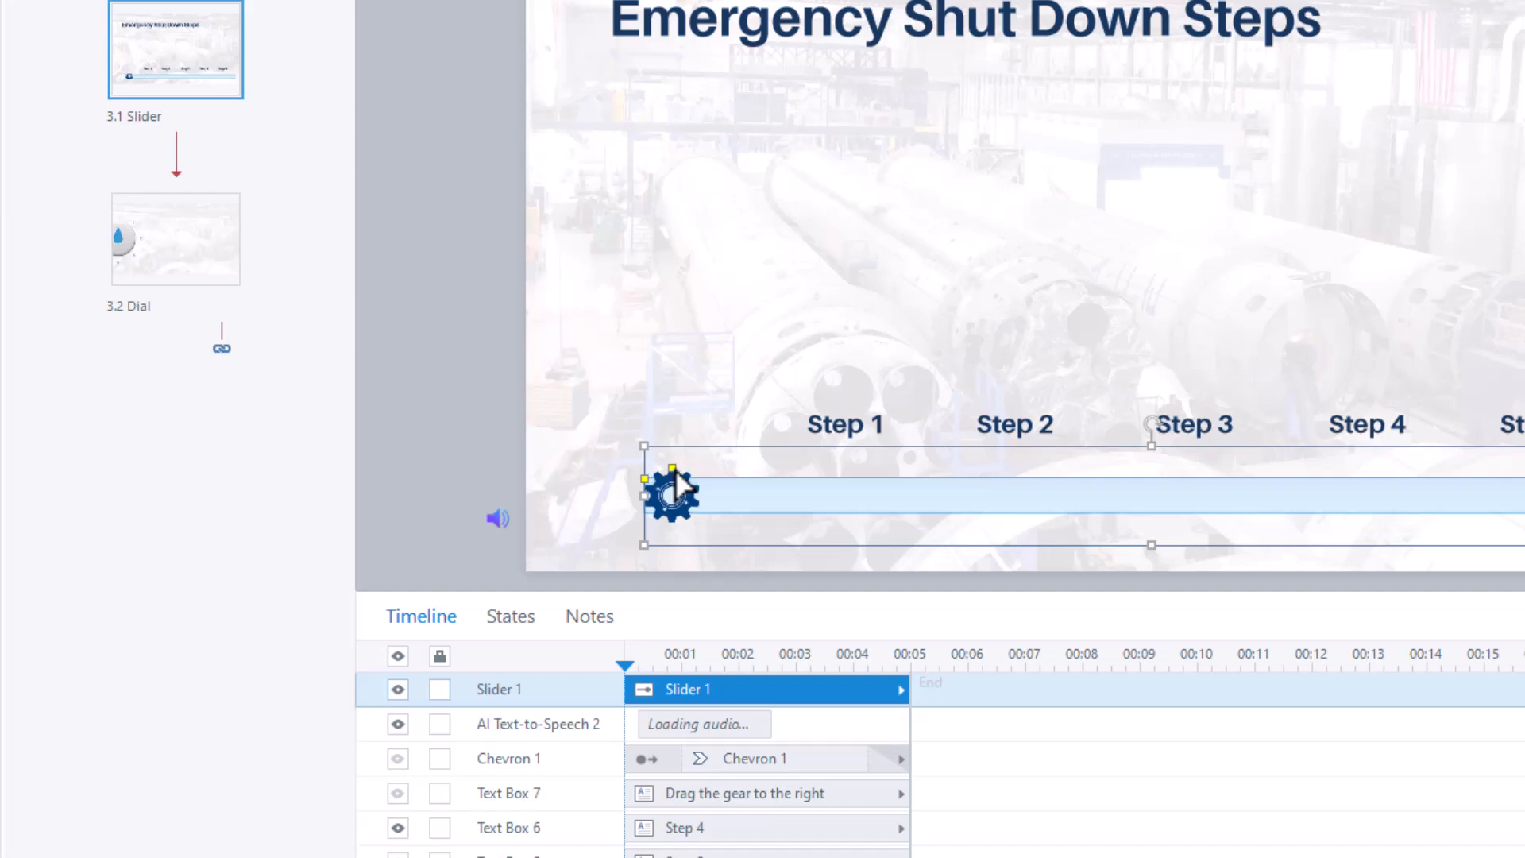
drag(674, 470, 689, 451)
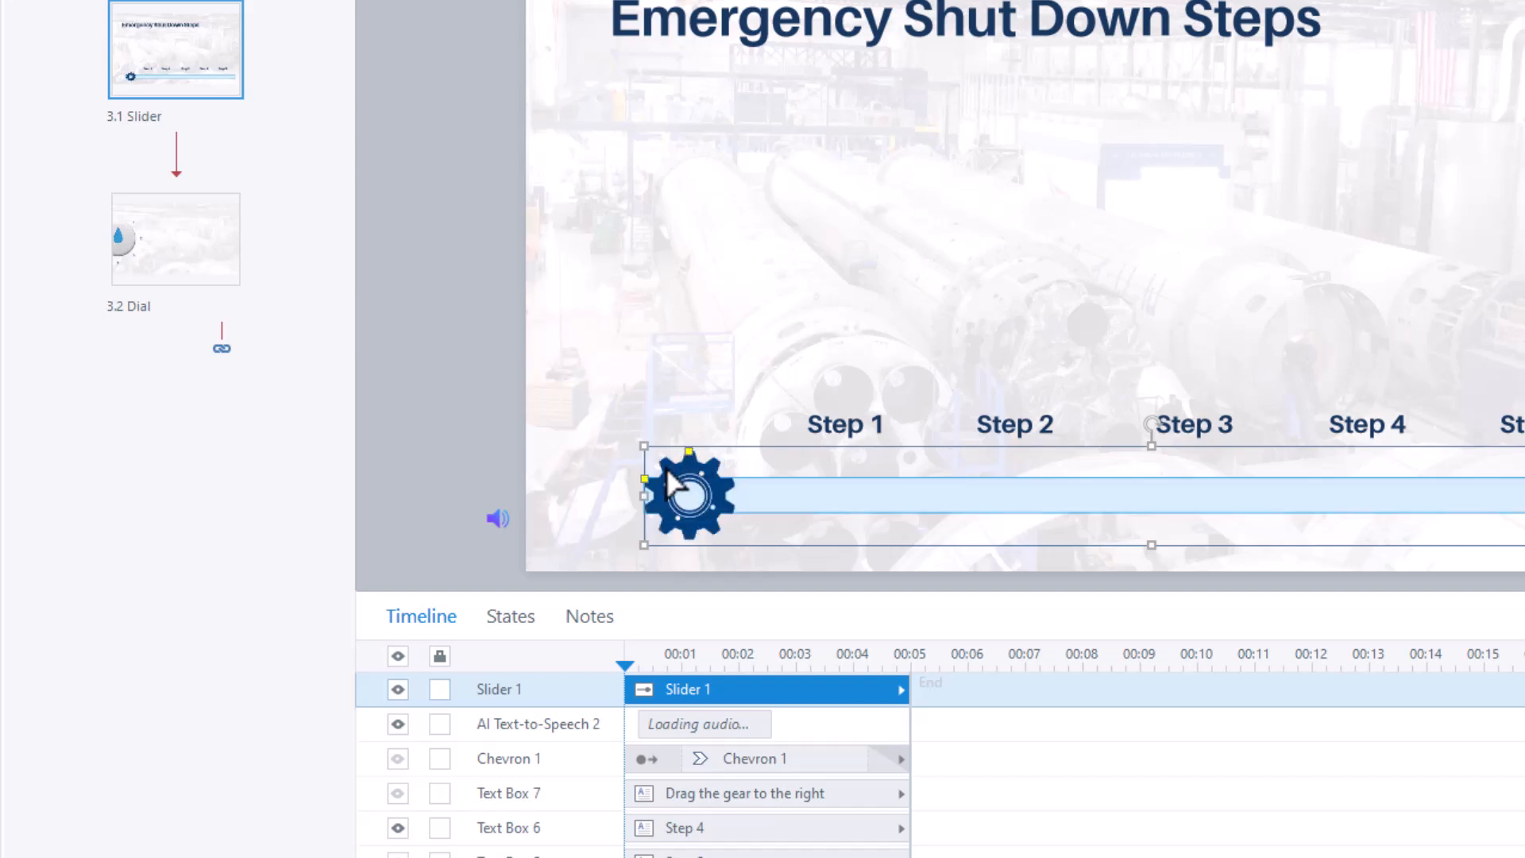
drag(645, 484, 645, 485)
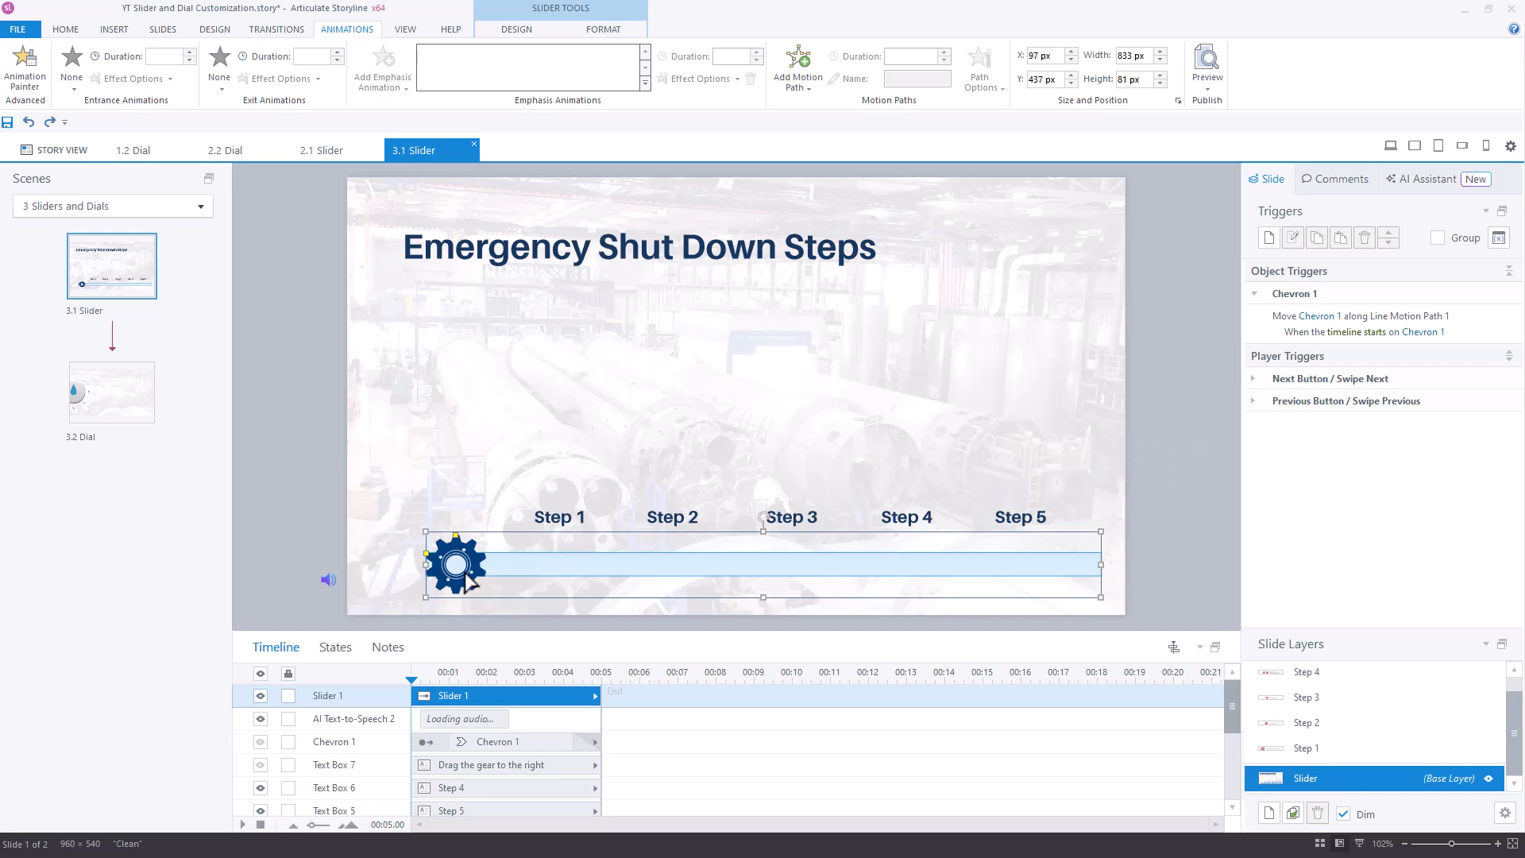
Show the hidden "Drag the gear to the right" text box above the slider's gear
drag(467, 582, 397, 590)
click(256, 764)
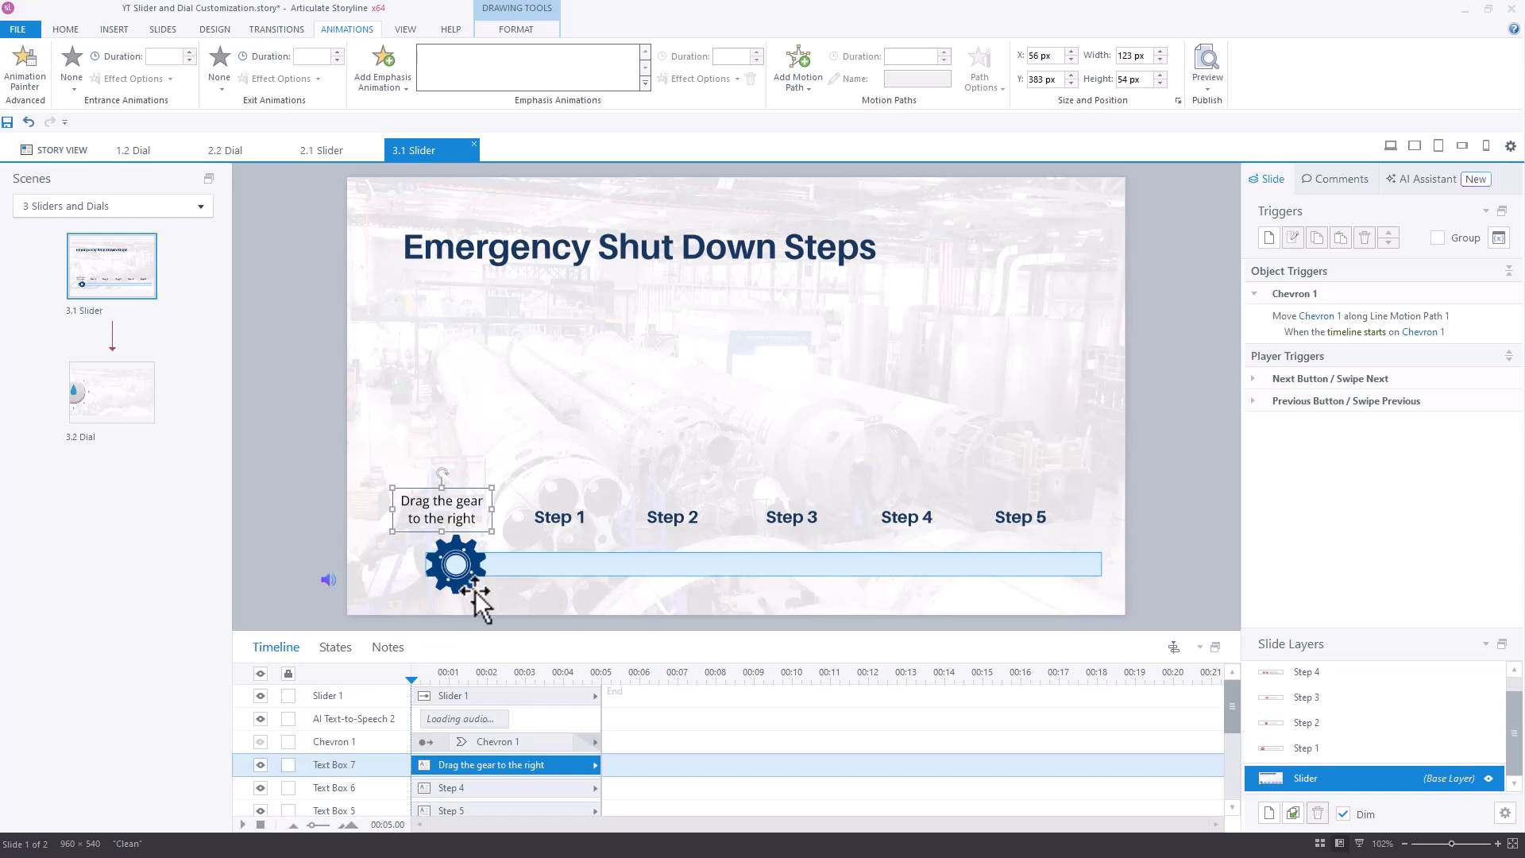
key(Escape)
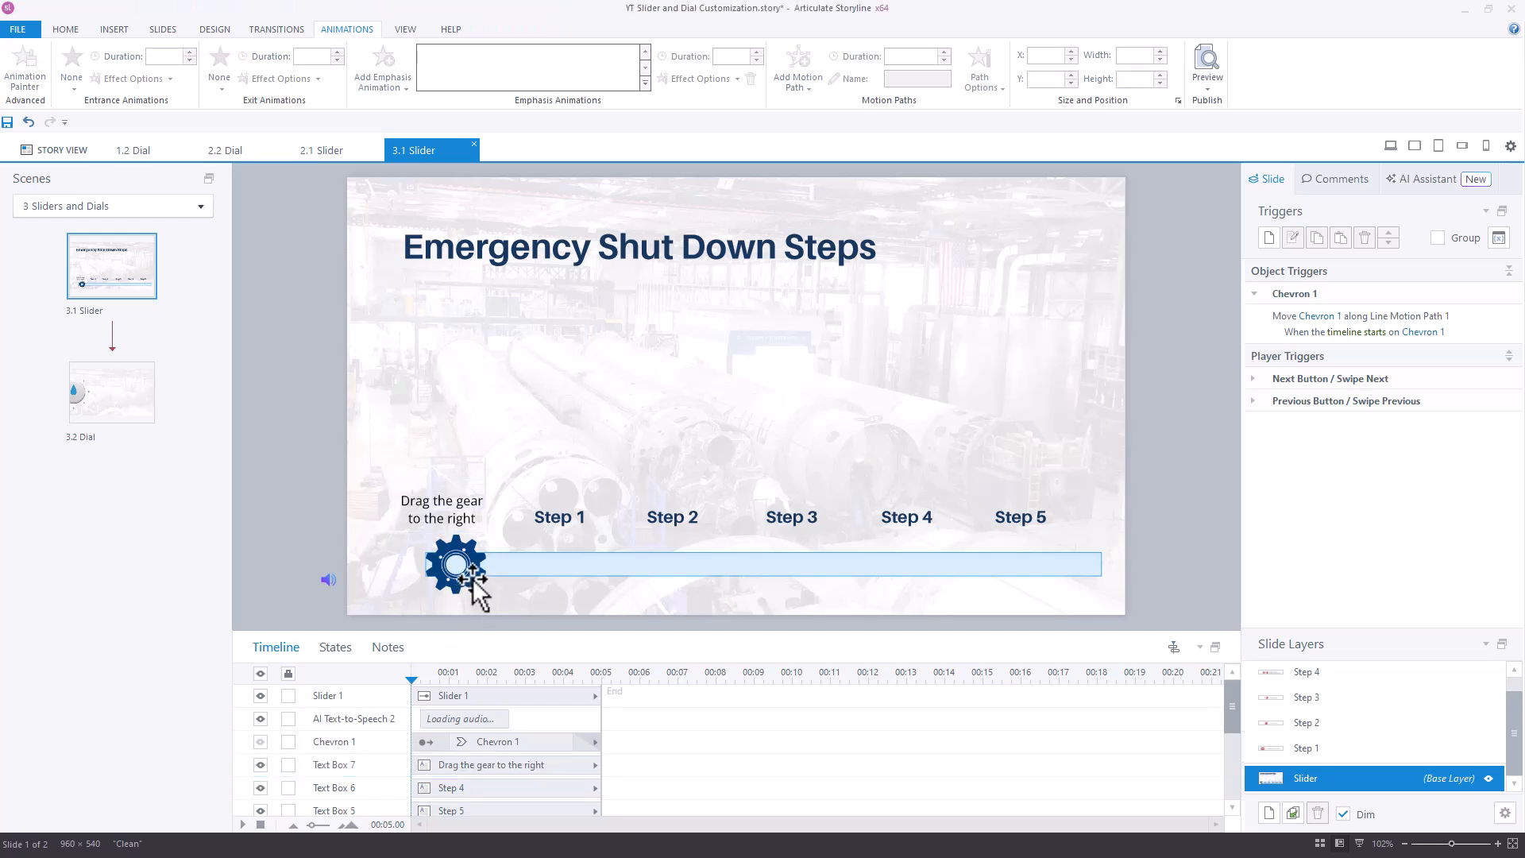
Shift the slider to X 80 px, move its gear to the track's end and shorten the slider to about 793 px wide
click(474, 574)
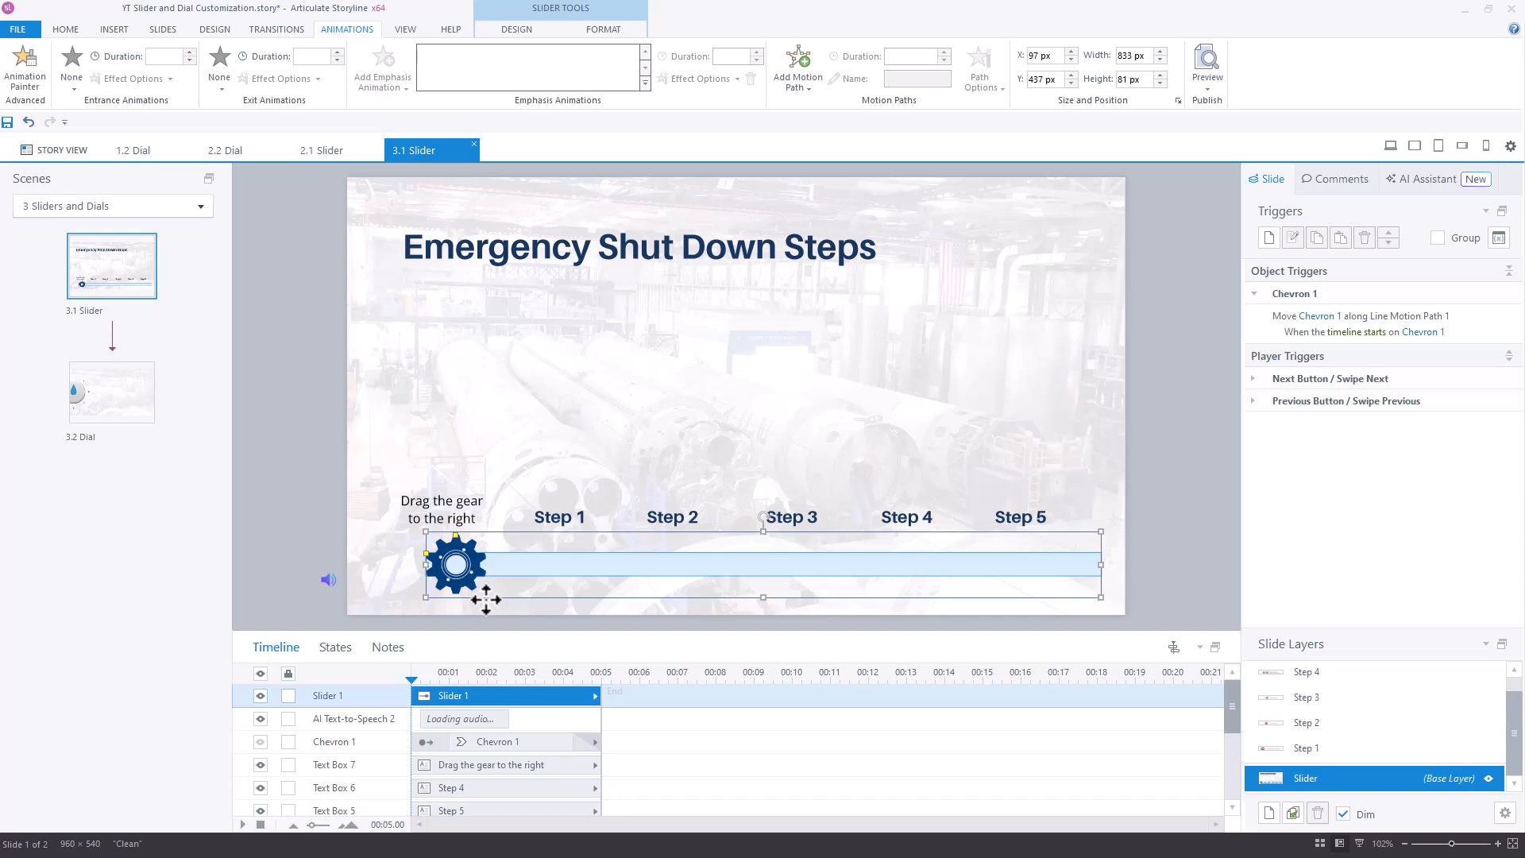
drag(486, 601, 1094, 585)
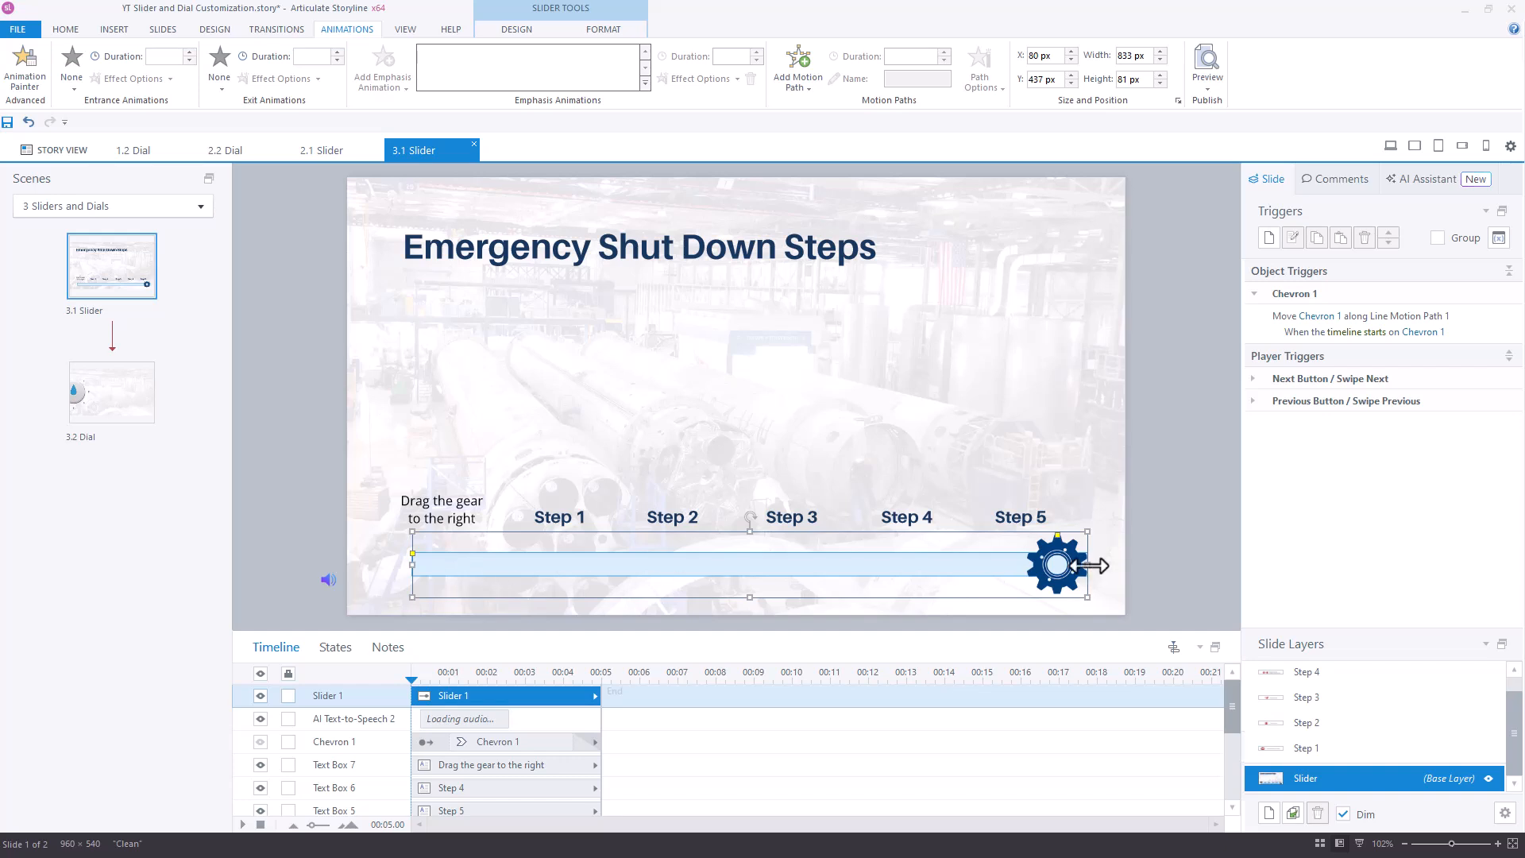
drag(1088, 565, 1054, 564)
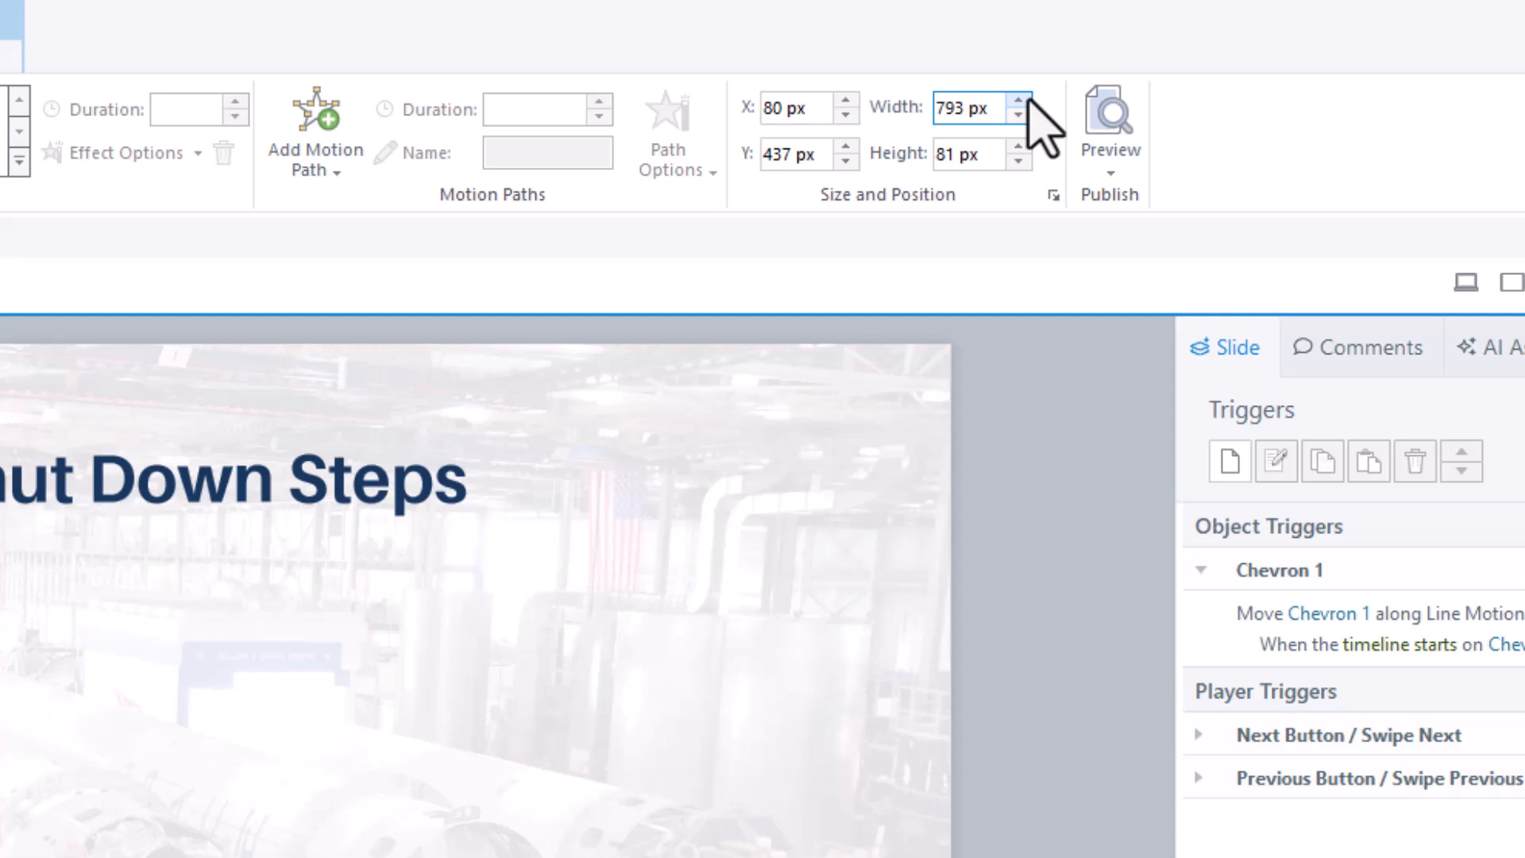
click(1027, 99)
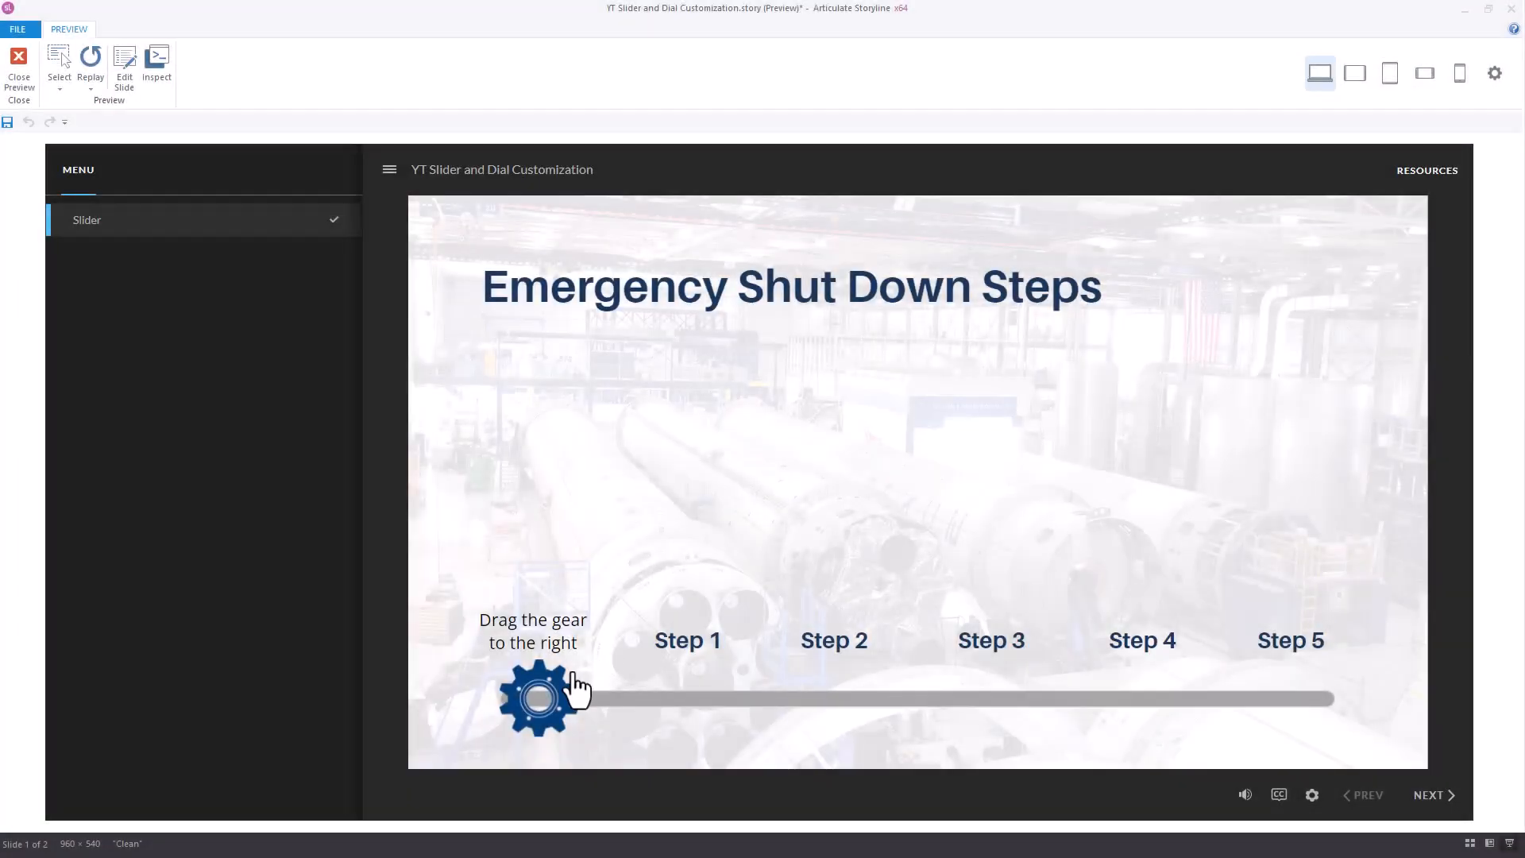
Test the gear slider in the preview by moving the gear along the track to Step 5
drag(566, 703, 1321, 705)
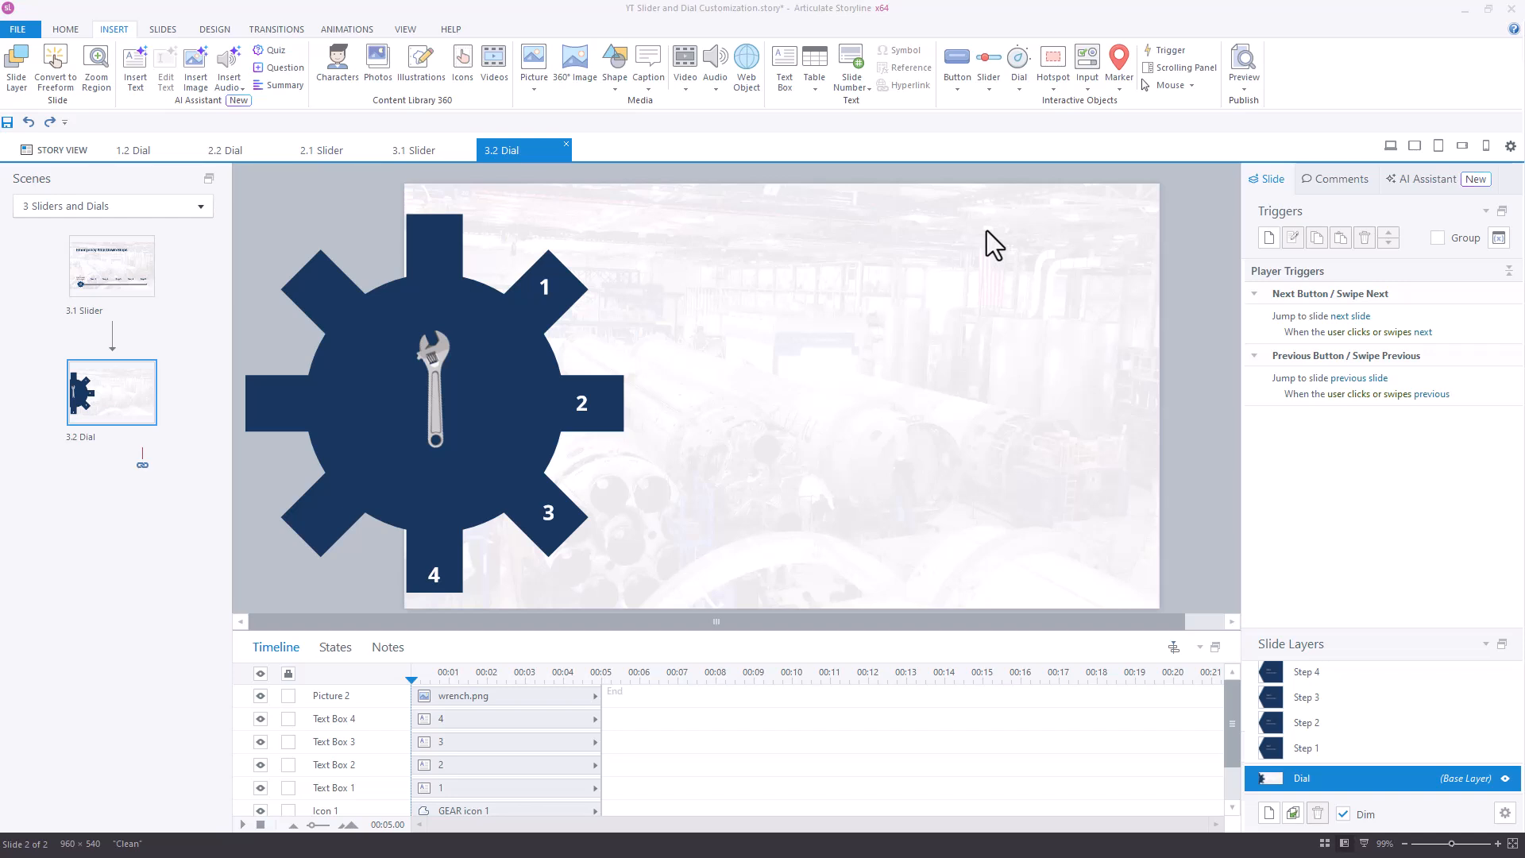
Convert the wrench picture on the 3.2 Dial slide to a dial
click(436, 357)
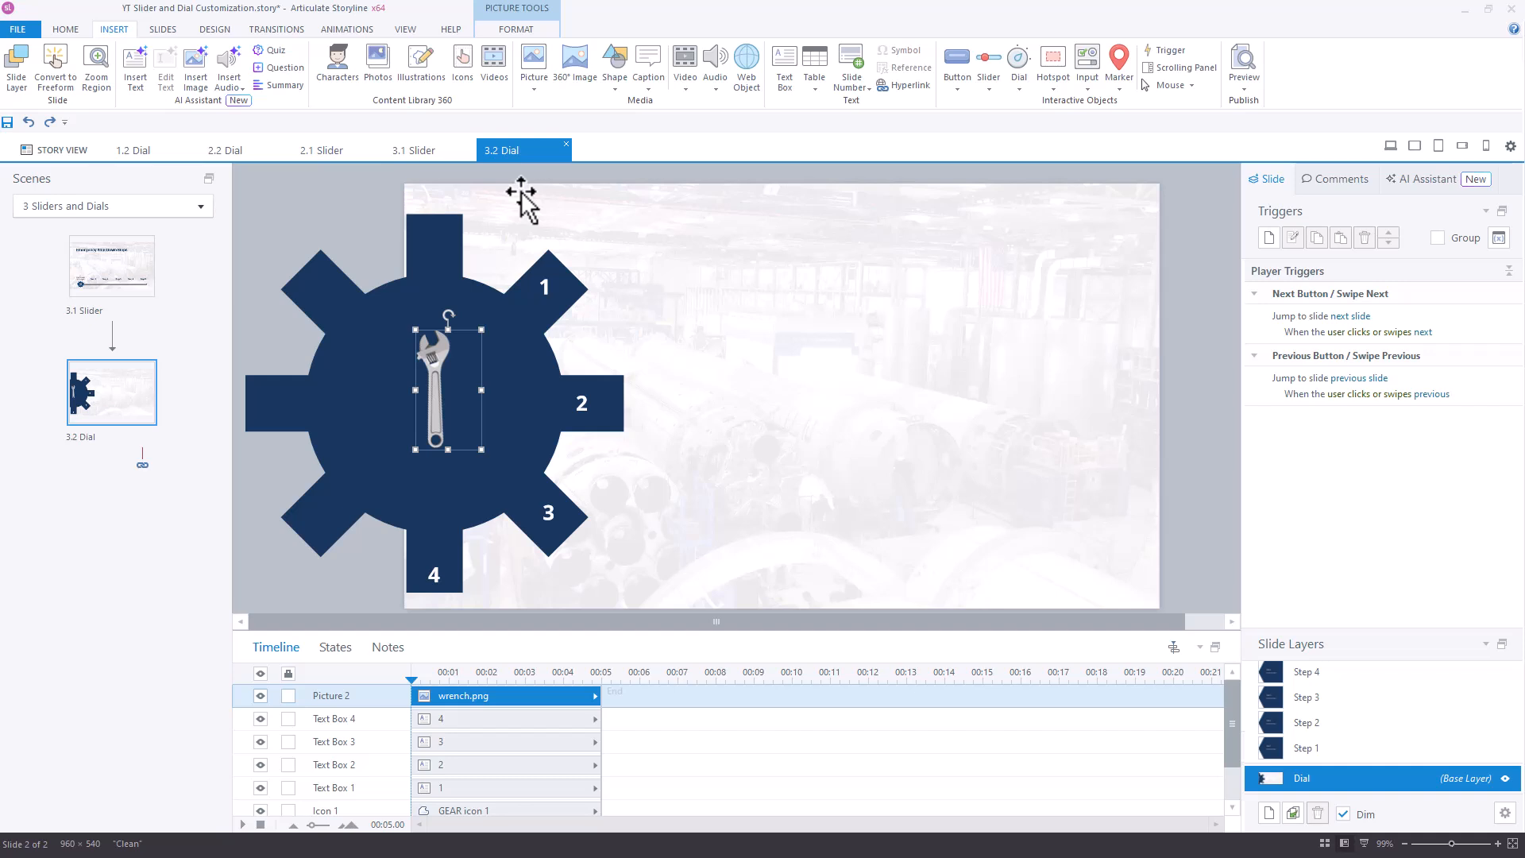
click(1013, 89)
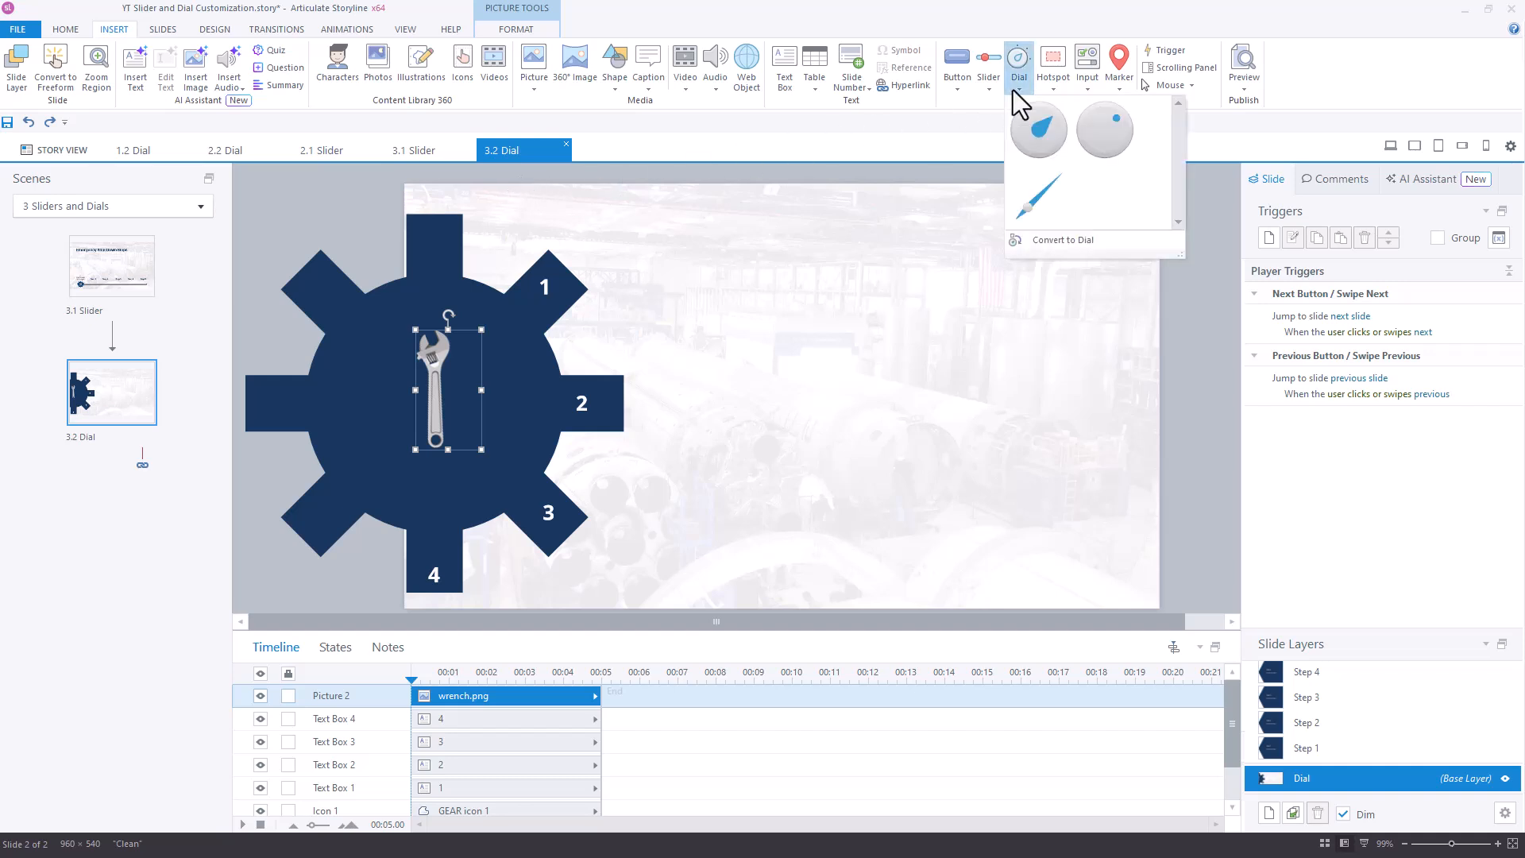
click(1101, 240)
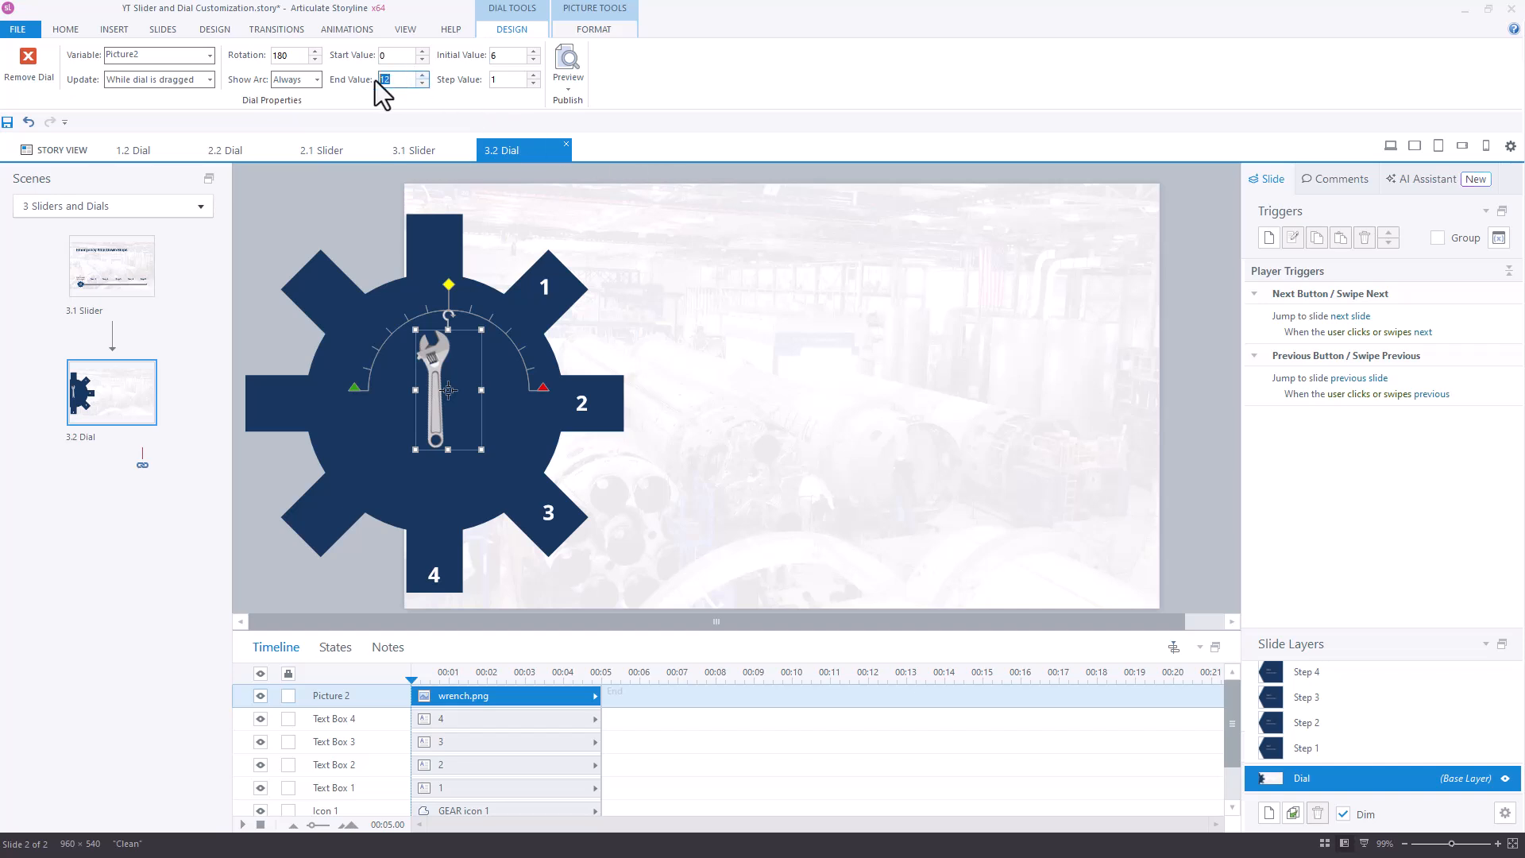
Set the wrench dial's end value to 4 and its initial value to match the start value of 0
text(4)
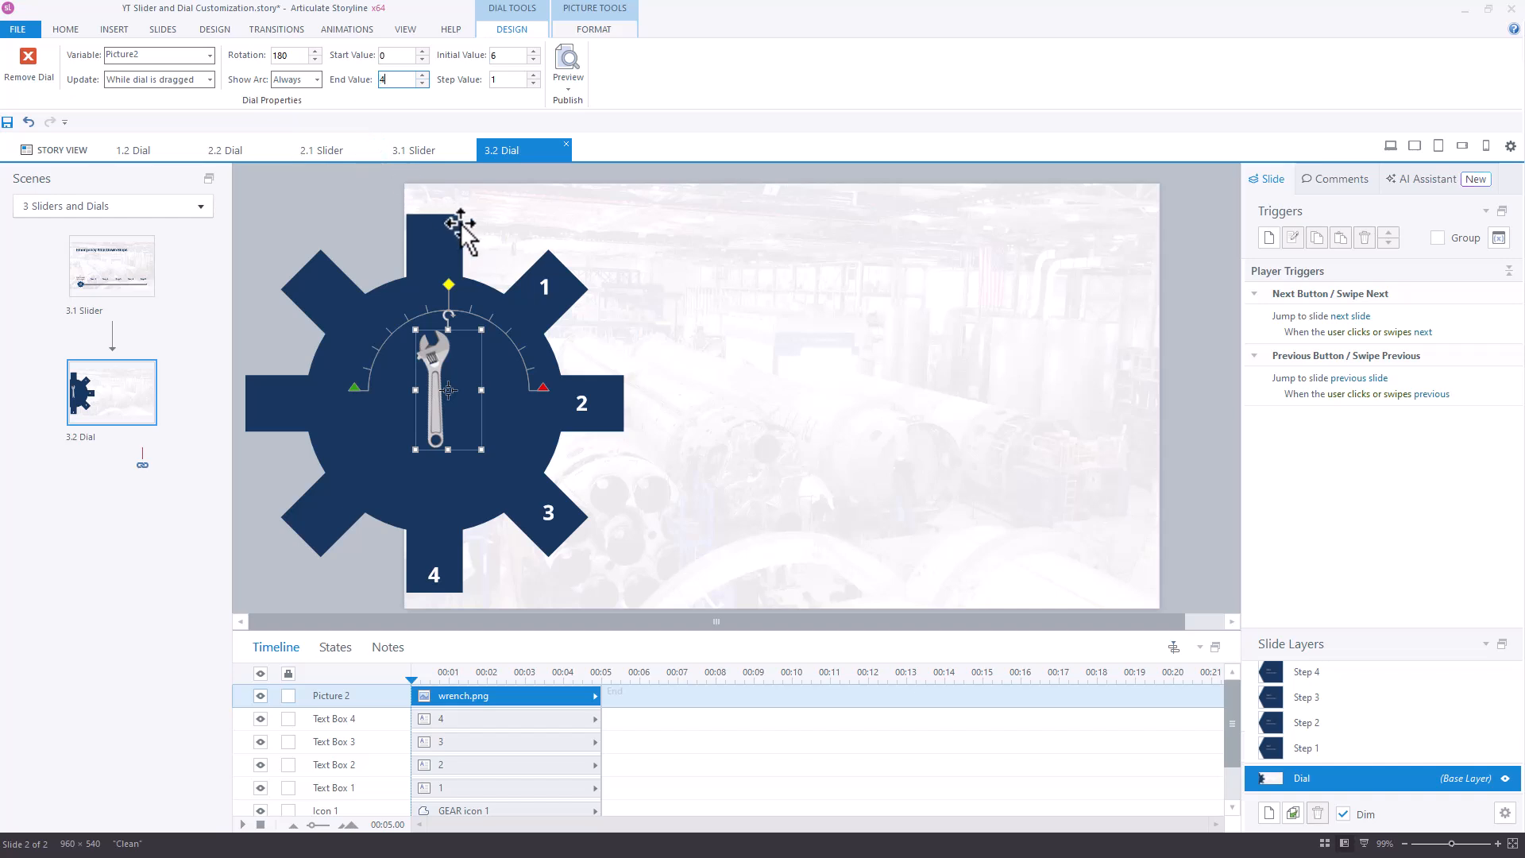
click(508, 54)
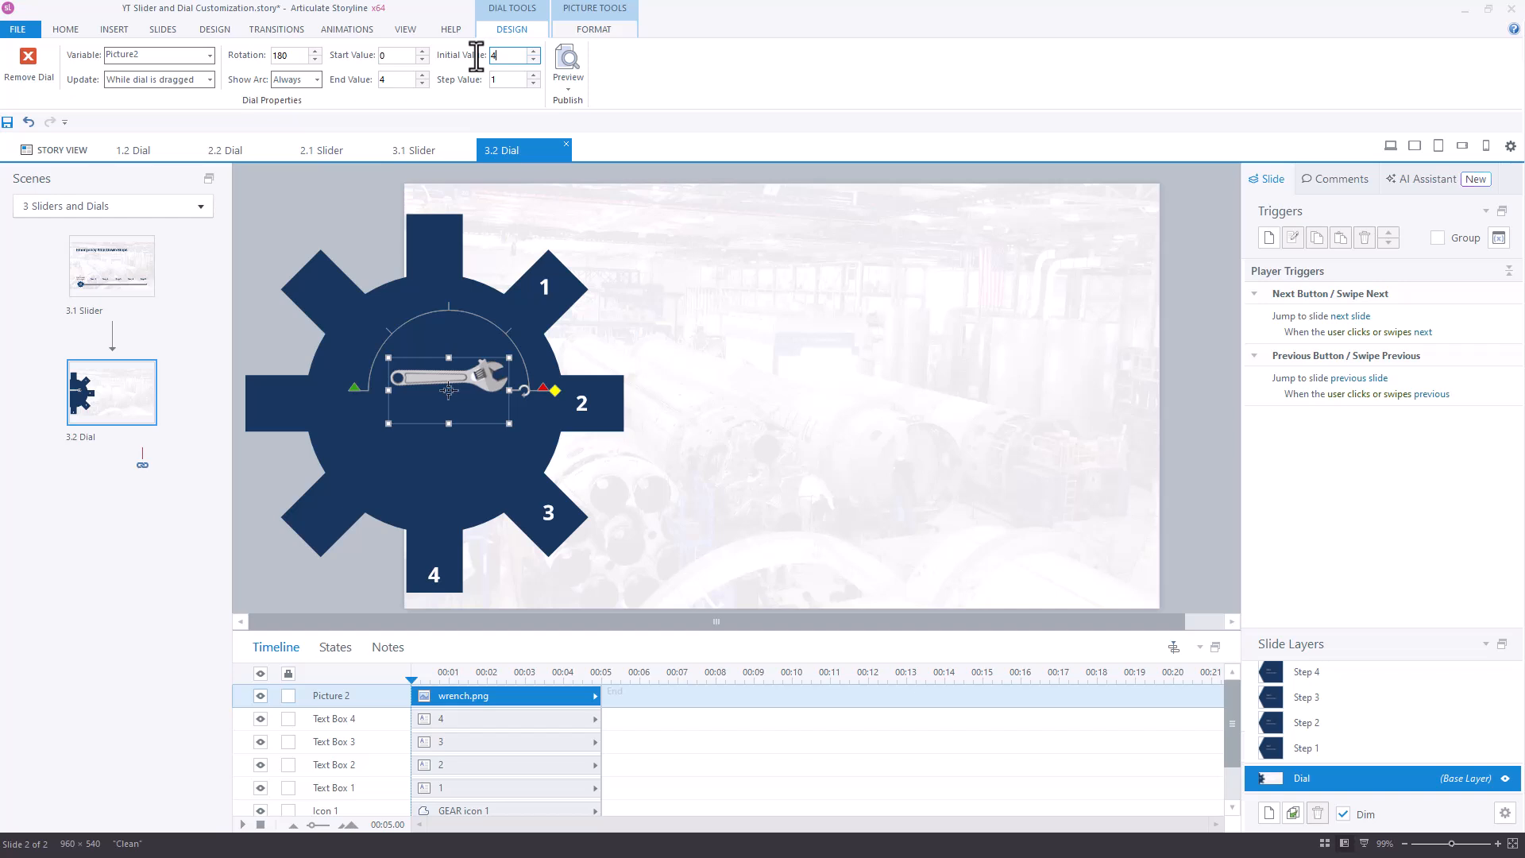
click(697, 292)
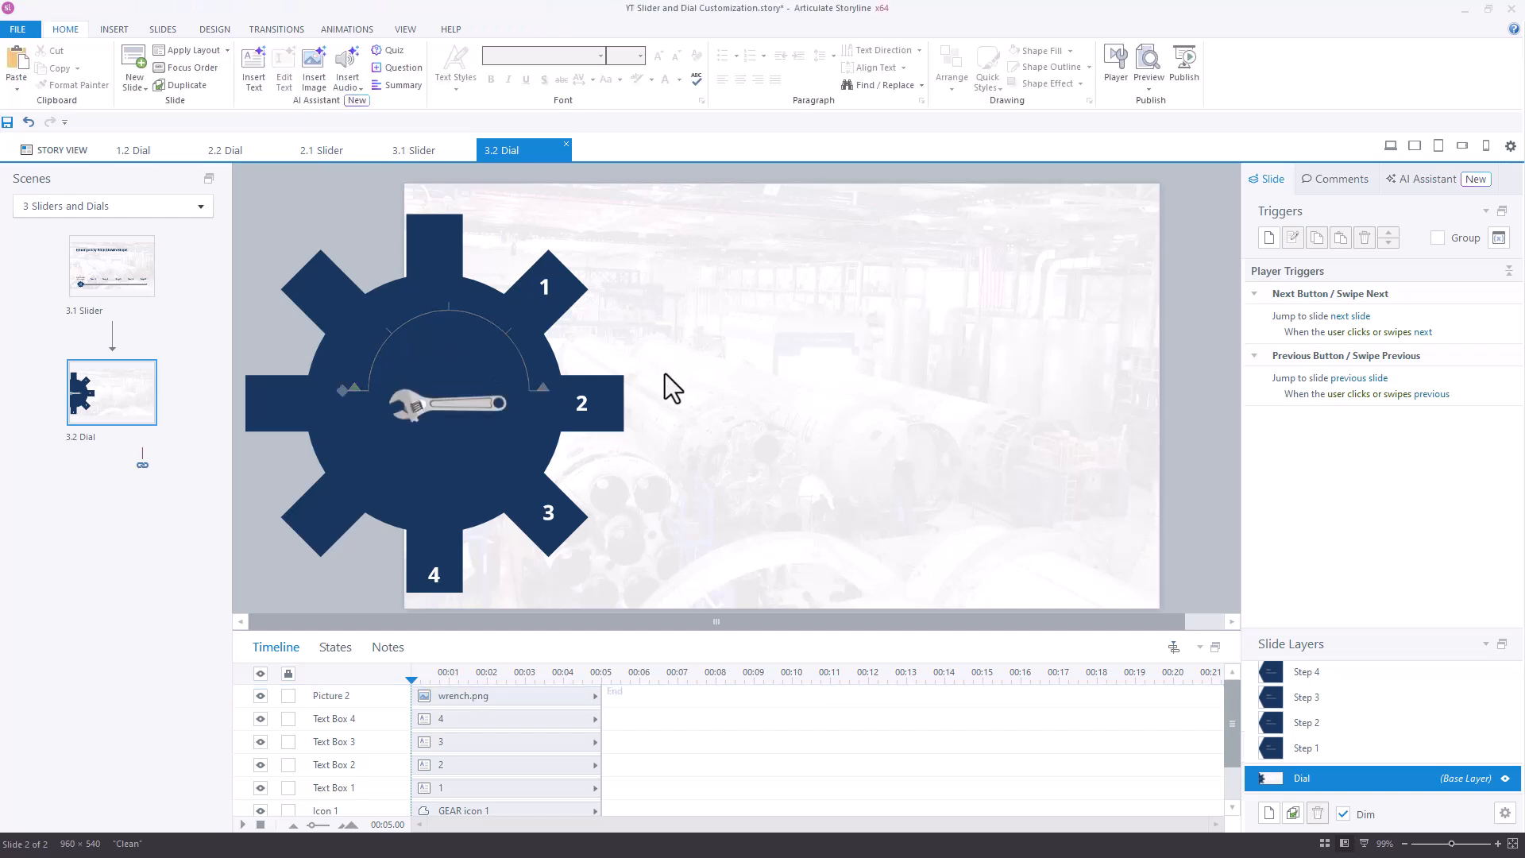
Rotate the wrench dial's arc so it starts near the gear's top tooth and sweeps past numbers 1 to 4
click(416, 412)
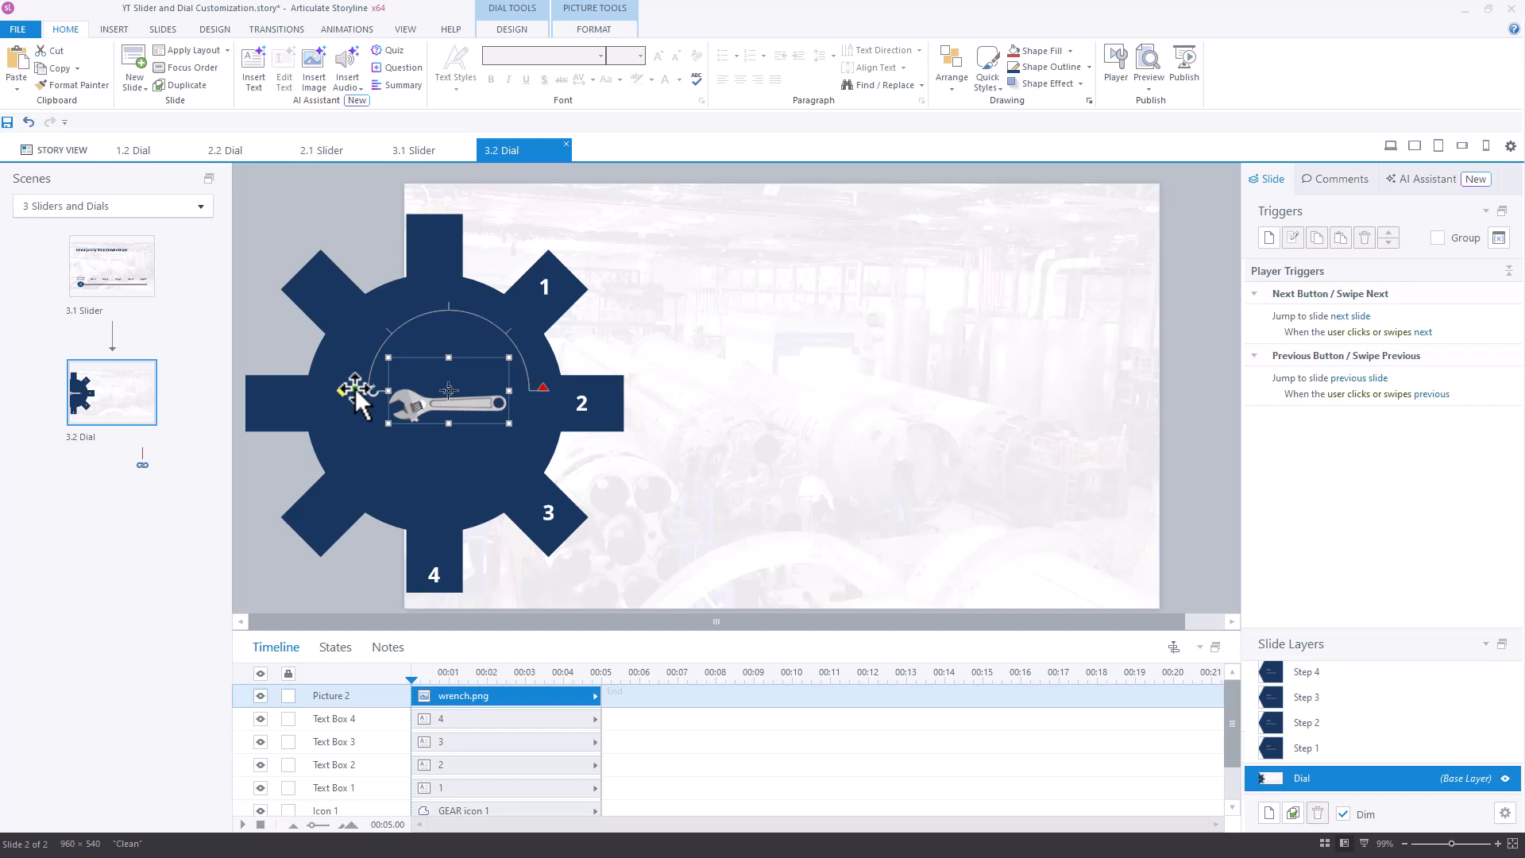
mouse_move(355, 389)
mouse_down()
mouse_move(368, 352)
mouse_move(416, 313)
mouse_move(442, 320)
mouse_up()
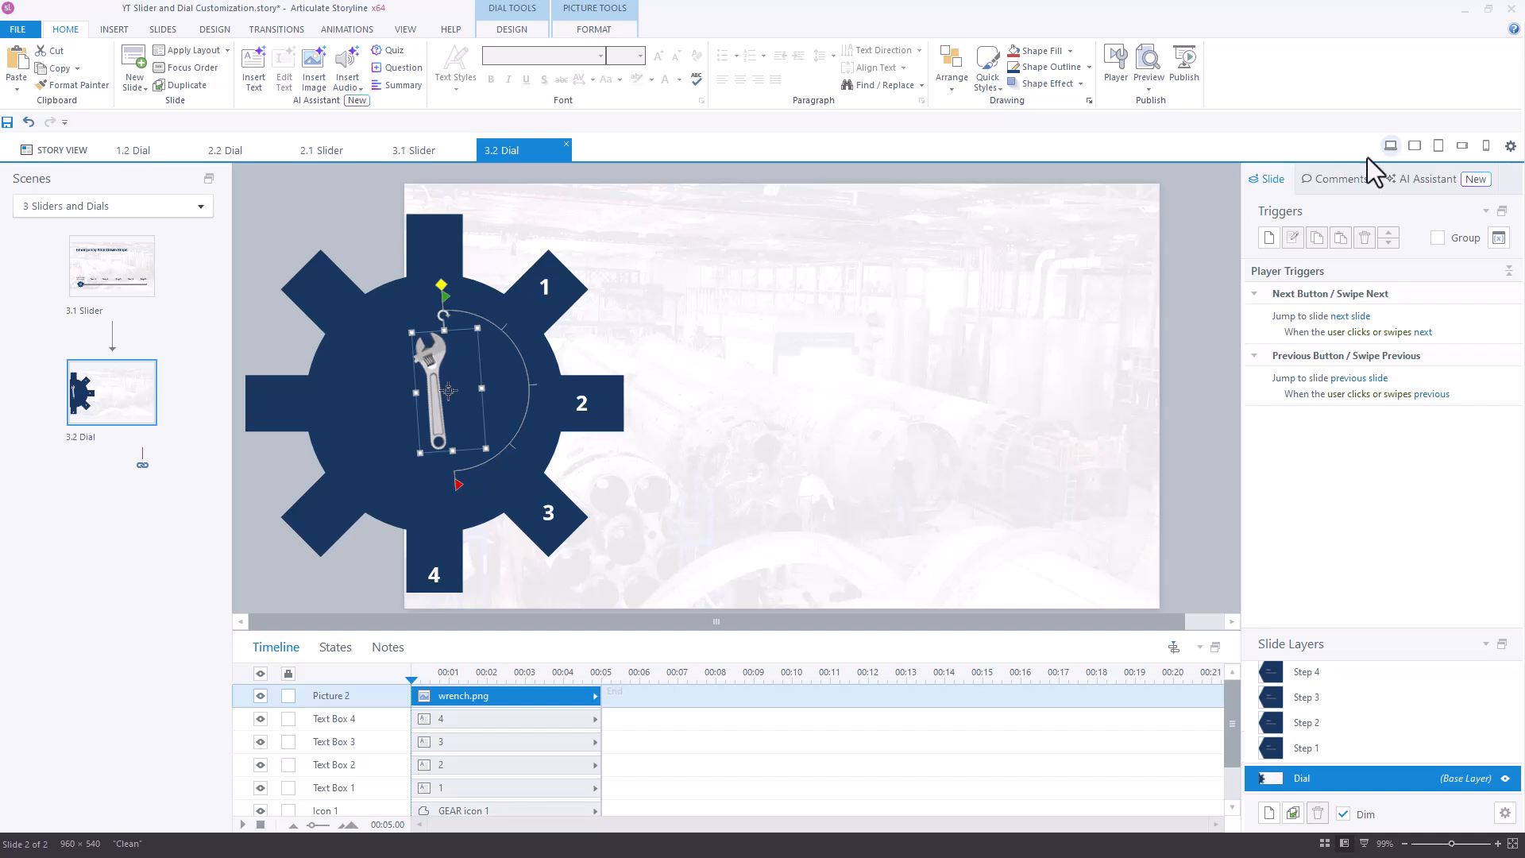
Preview the 3.2 Dial slide in the desktop view to test the wrench dial
click(1390, 146)
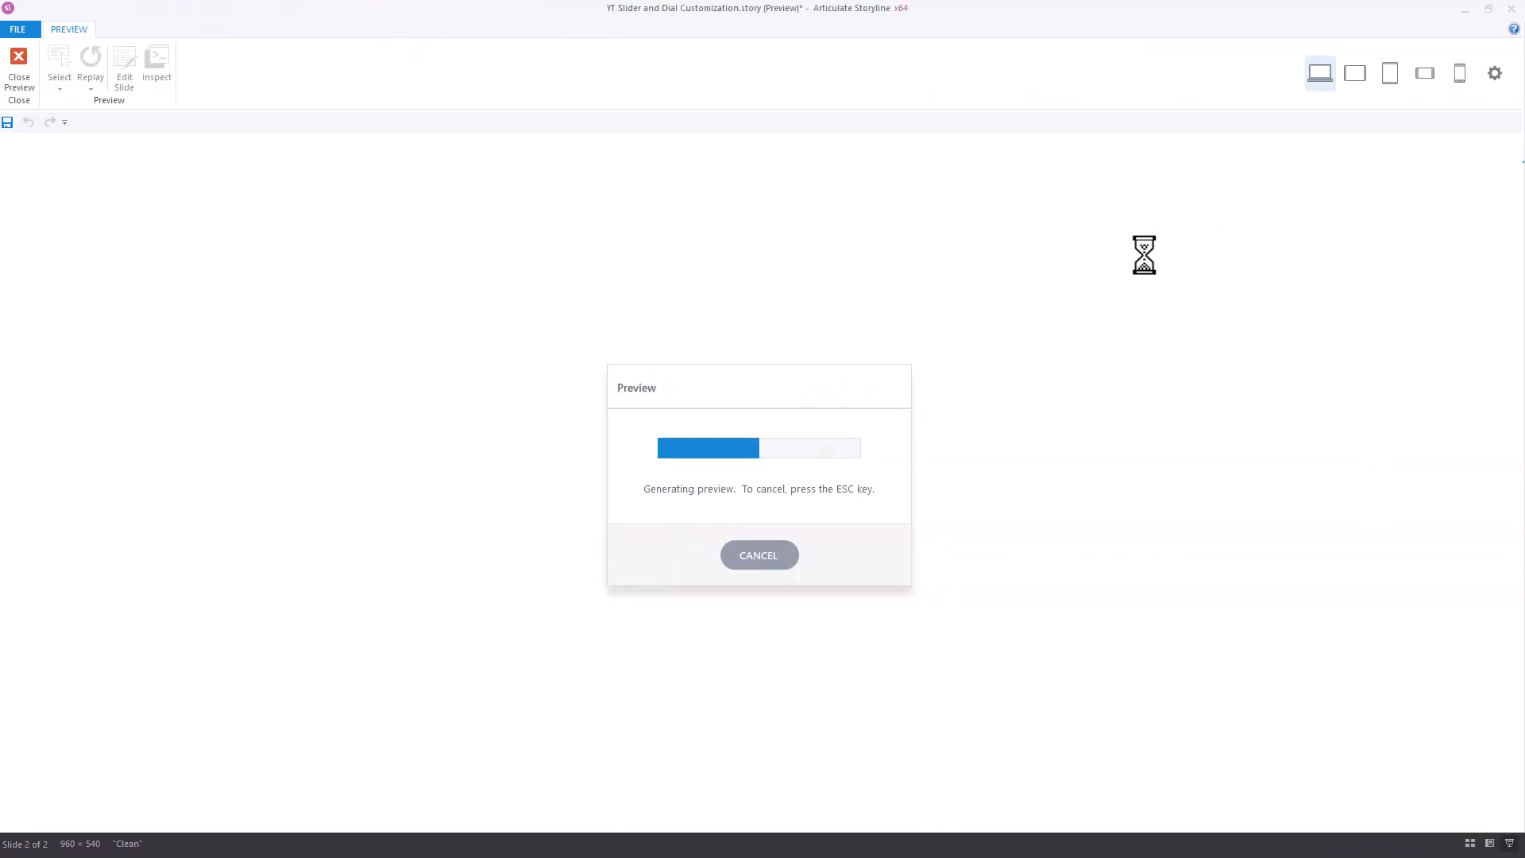